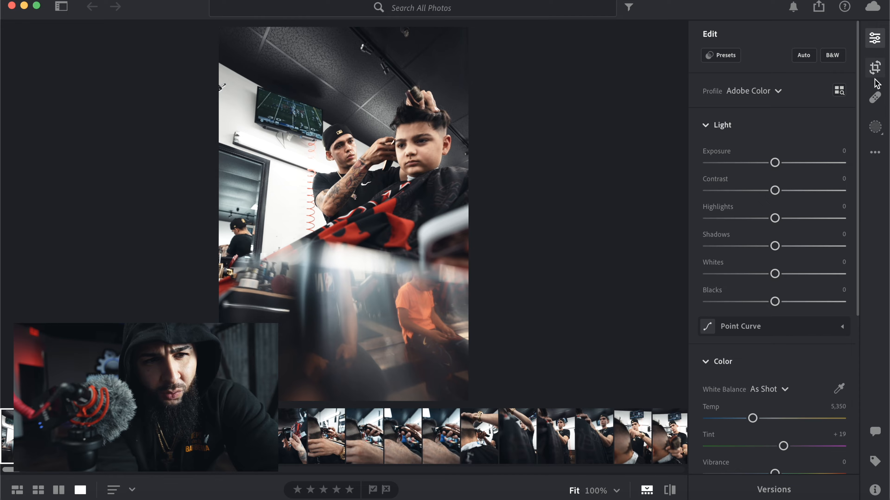
- Crop the barbershop photo tighter by trimming its left side and top edge, without keeping the original aspect ratio
click(874, 68)
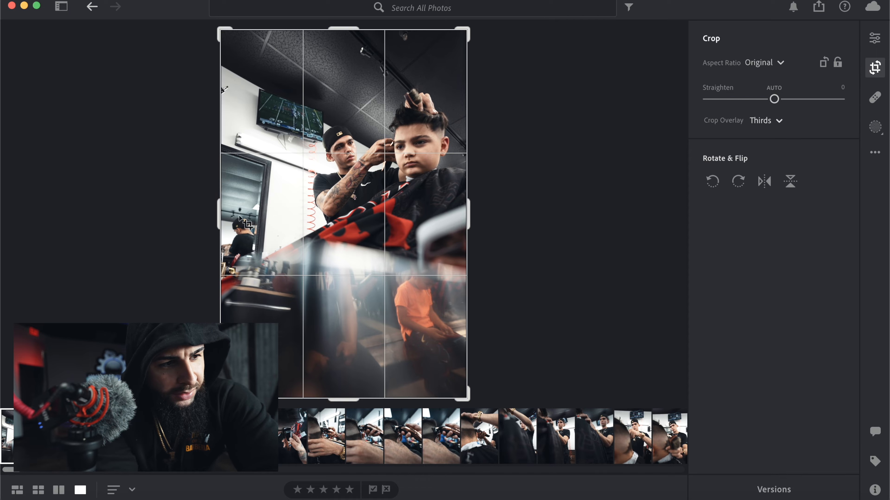
drag(219, 209, 249, 211)
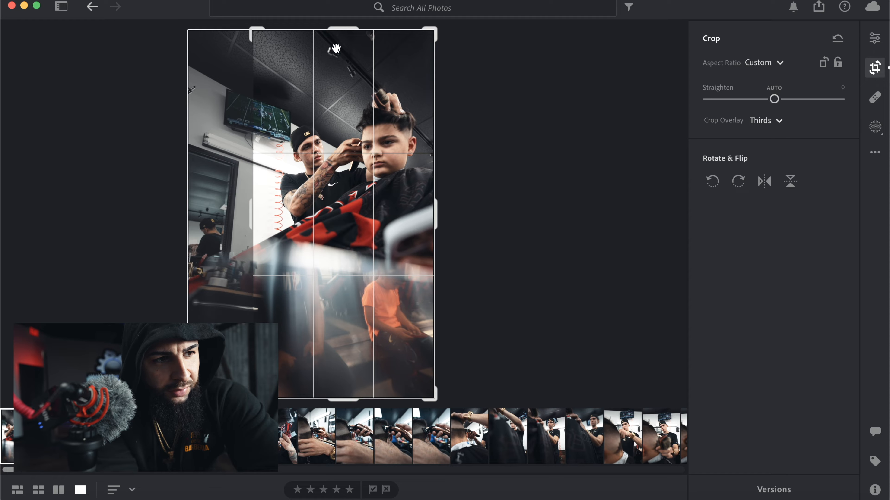
drag(344, 30, 348, 46)
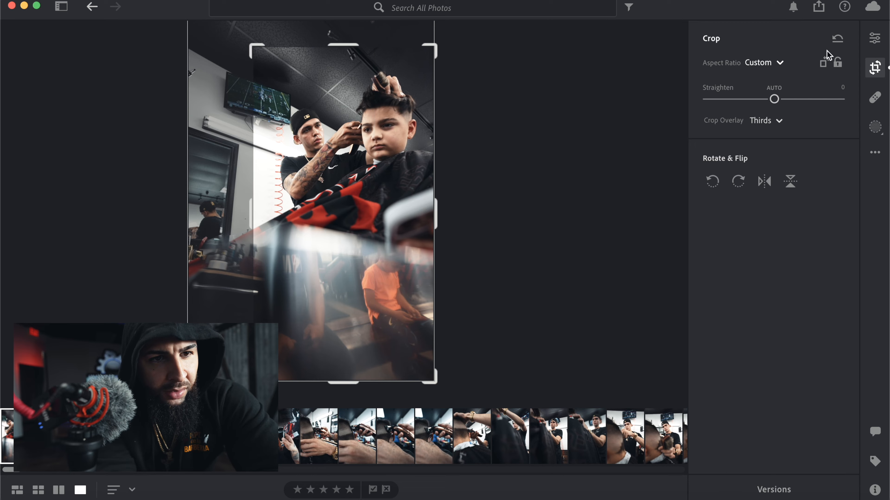
click(874, 39)
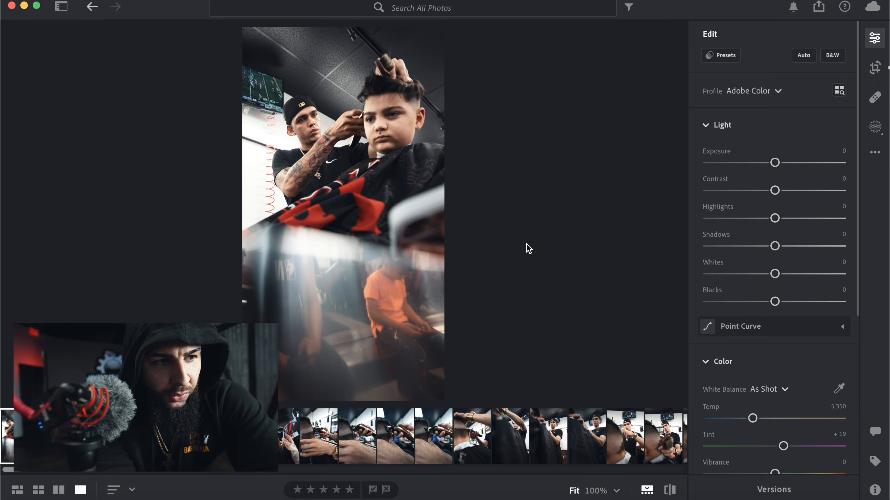
- Preview the BLACK OUT, DESIGN WORK, FLOW HAWK, ICE, MID-FADE and RENTS DUE presets from the RAWEST PRESET group on the photo
click(725, 58)
scroll(618, 251, down, 10)
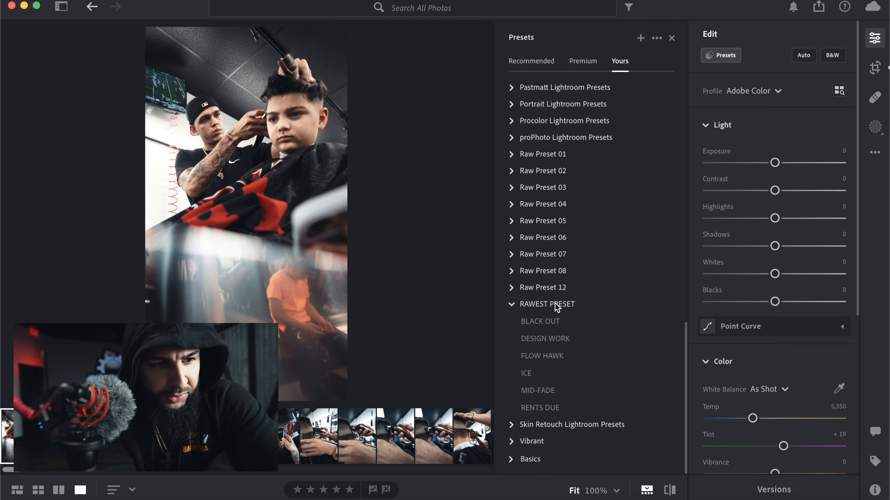
click(550, 321)
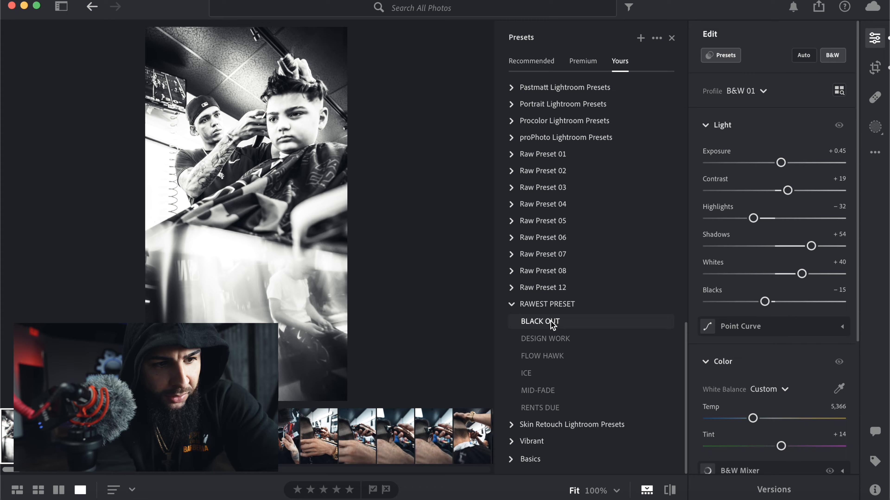
click(548, 338)
click(544, 357)
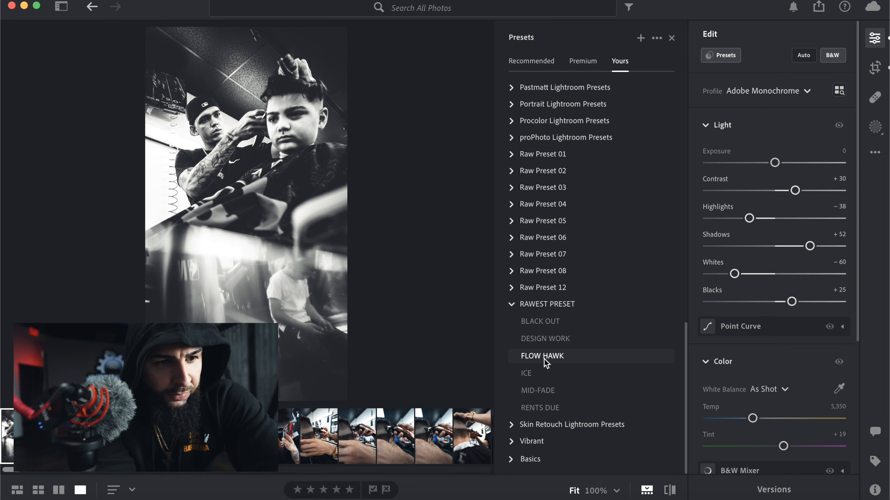
click(540, 374)
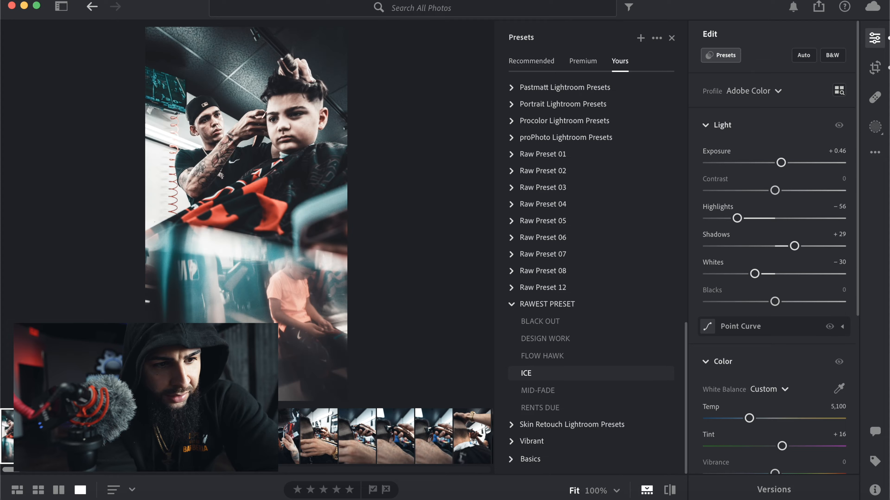
click(540, 388)
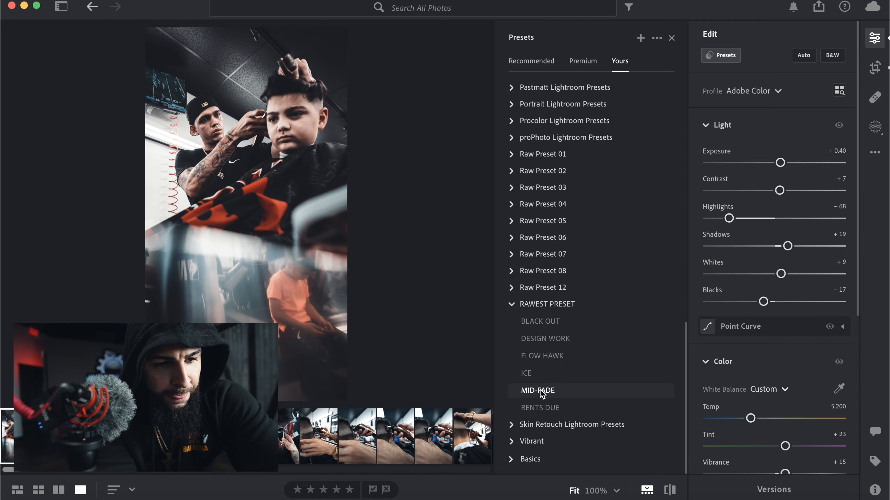
click(541, 408)
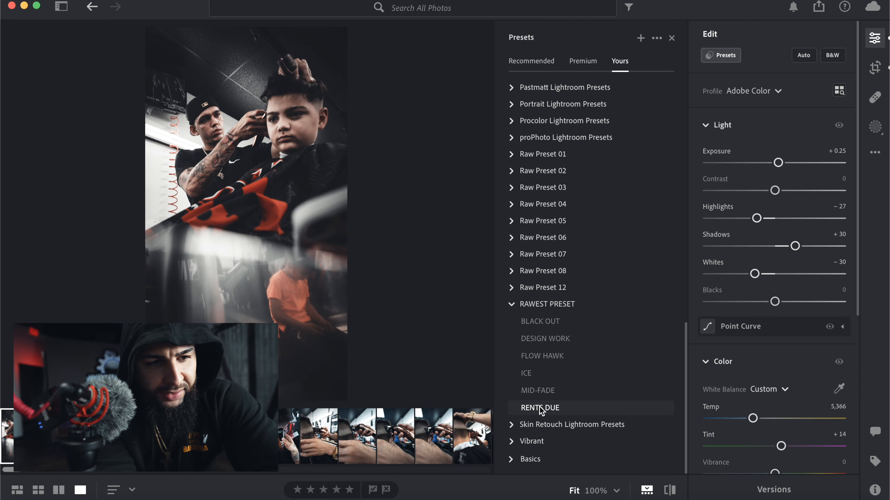
click(539, 390)
click(537, 373)
click(540, 321)
click(536, 374)
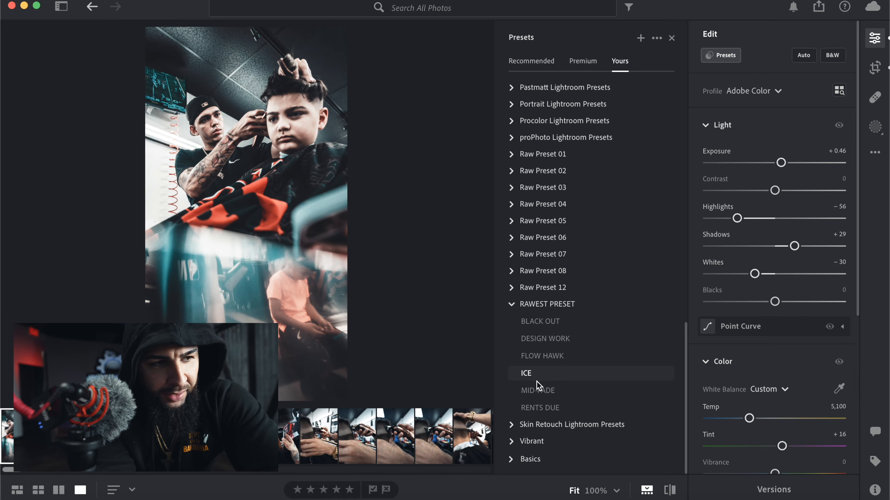
- Apply the MID-FADE preset to the photo and close the preset list
click(538, 391)
click(537, 390)
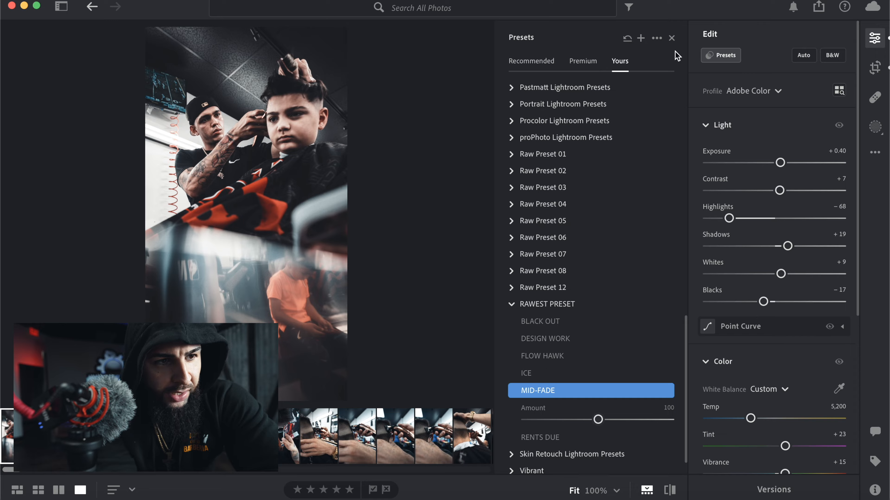
click(672, 37)
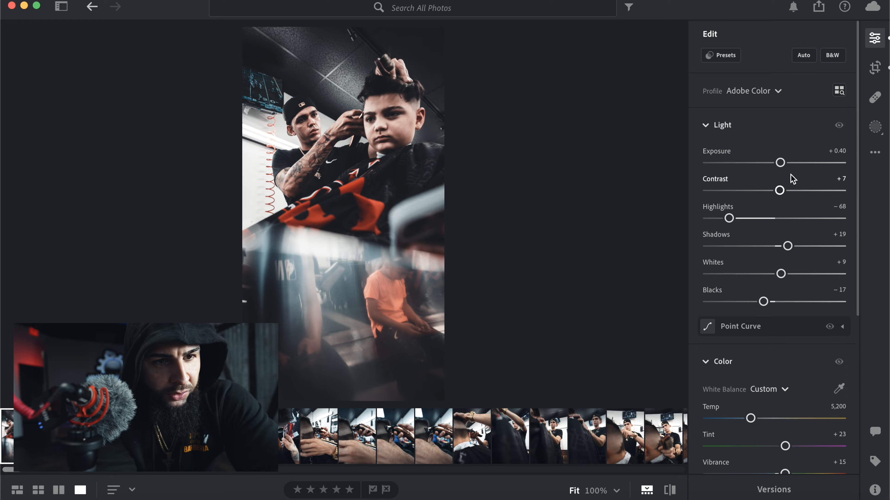
- Create a Select Subject mask on the photo and raise its exposure to +0.36
click(874, 127)
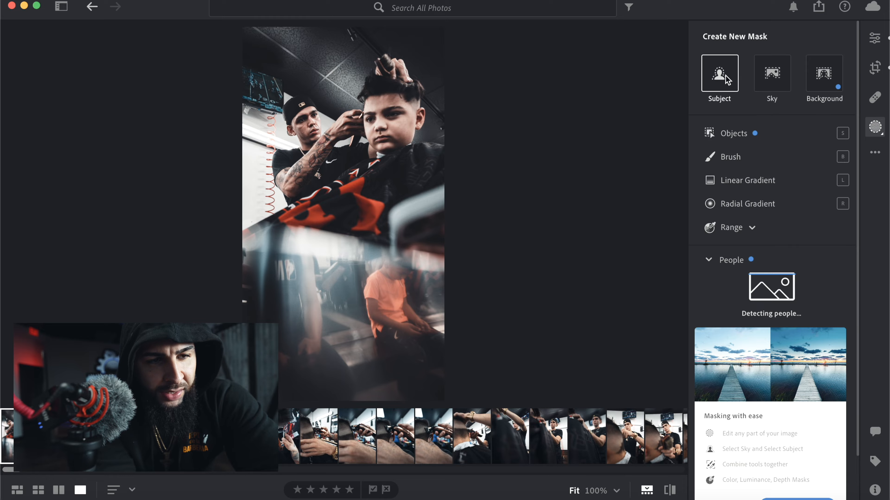
mouse_move(718, 75)
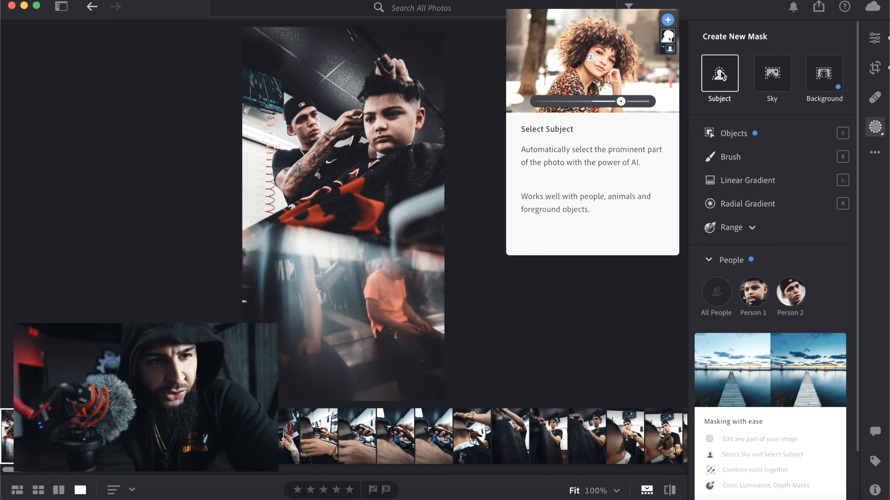
click(720, 74)
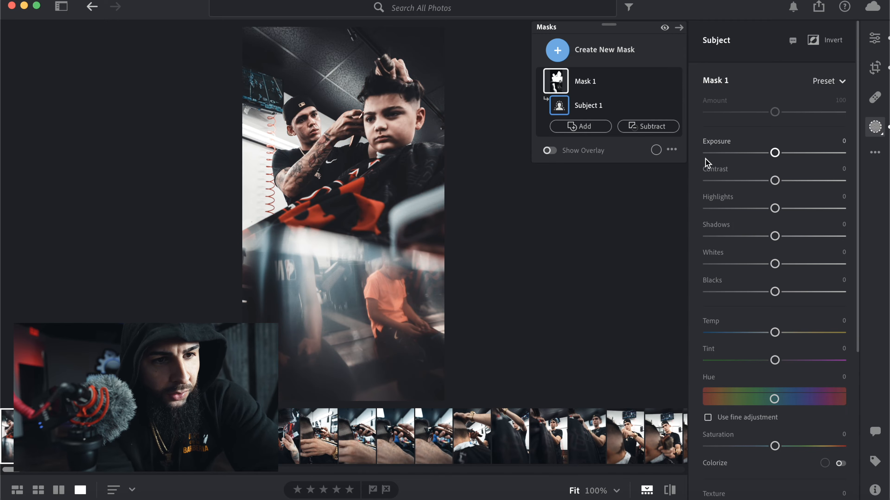
drag(775, 157, 781, 158)
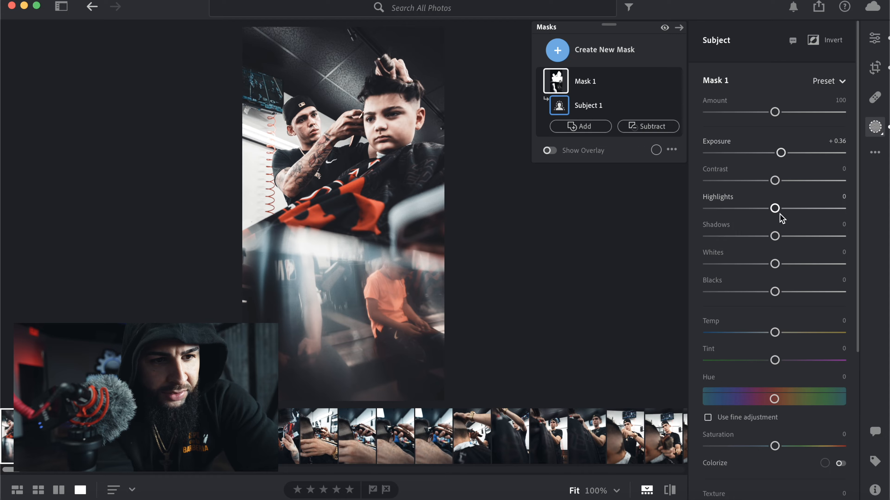
- Set the subject mask's saturation to +36
scroll(781, 218, down, 10)
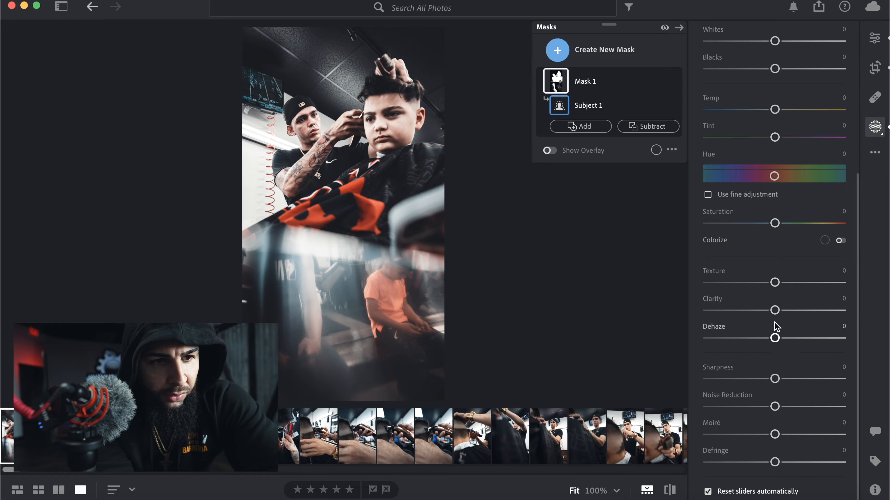
scroll(770, 305, up, 4)
scroll(771, 300, up, 6)
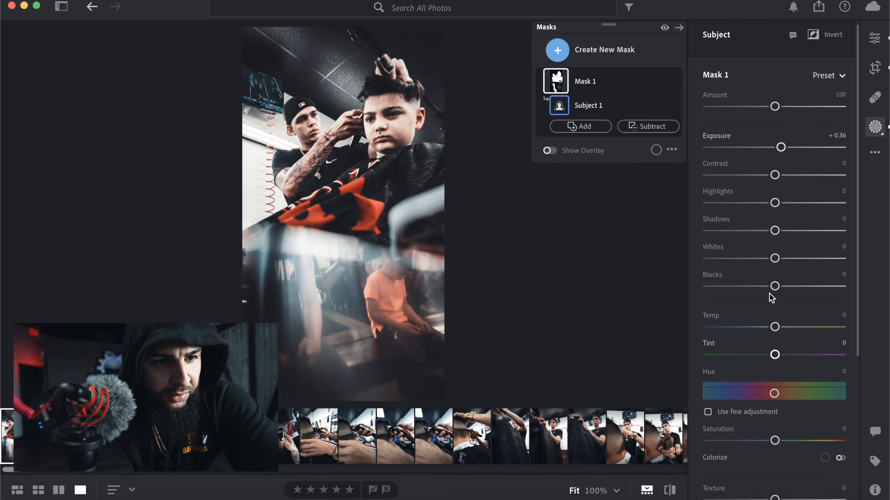
scroll(771, 298, down, 10)
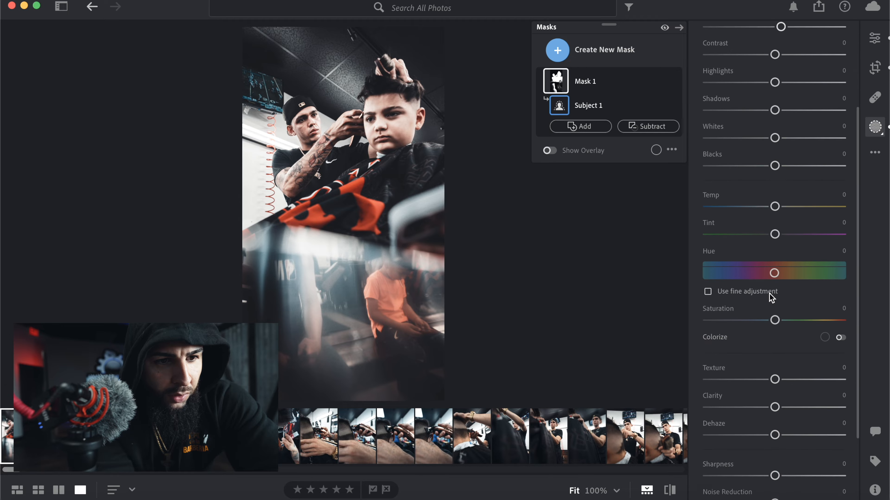
drag(775, 223, 796, 224)
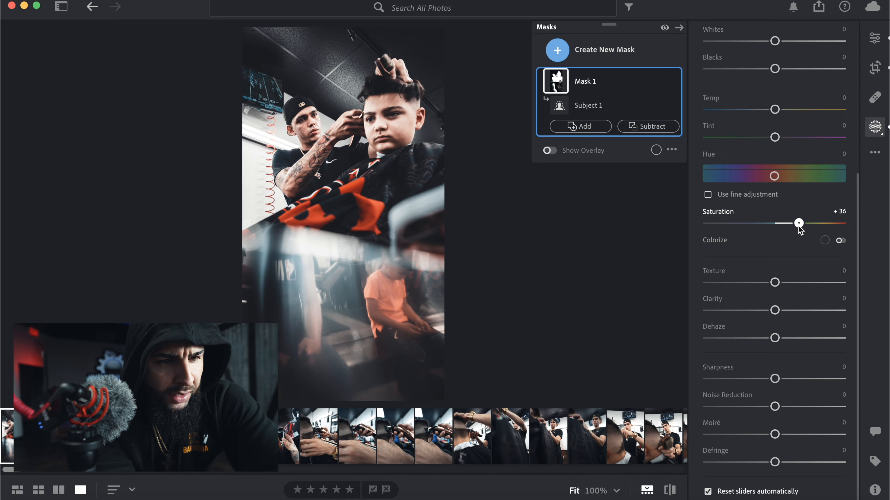
drag(799, 227, 799, 226)
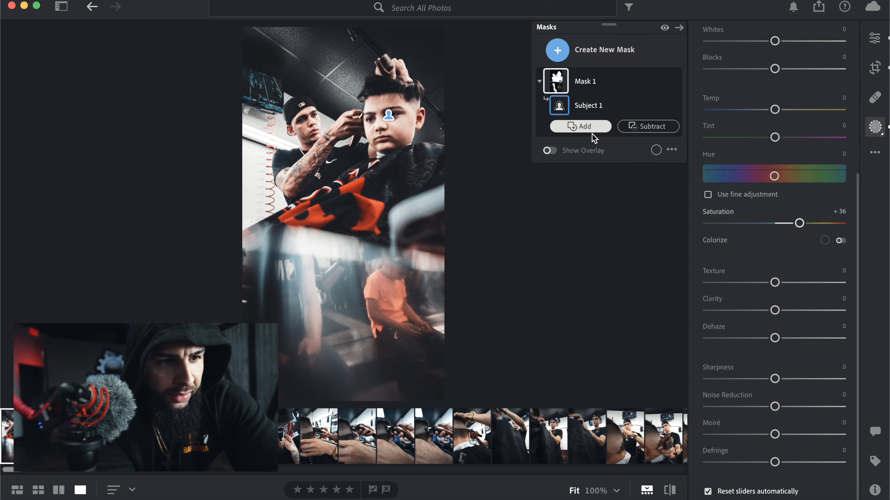
- Try to add a sky selection to the subject mask
click(581, 127)
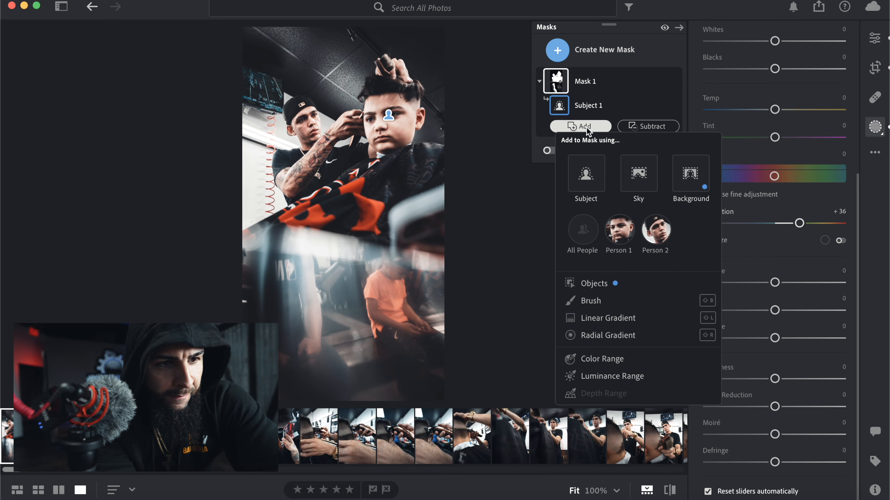
click(642, 178)
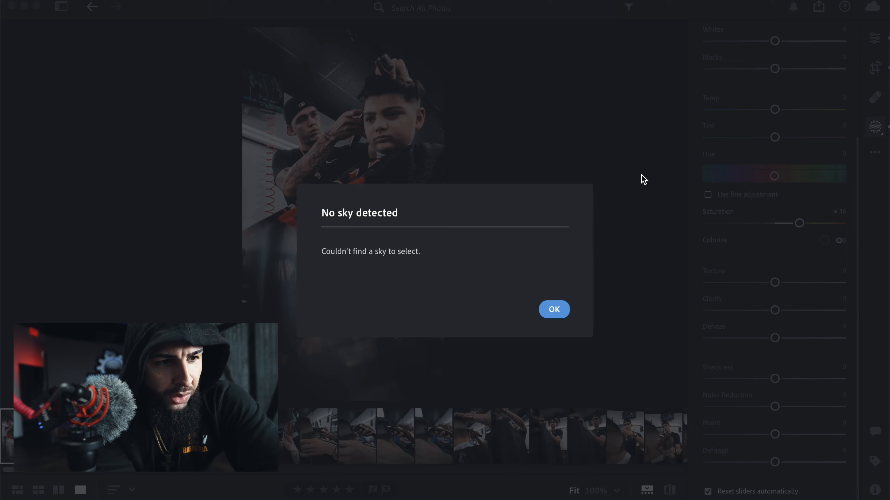
click(554, 310)
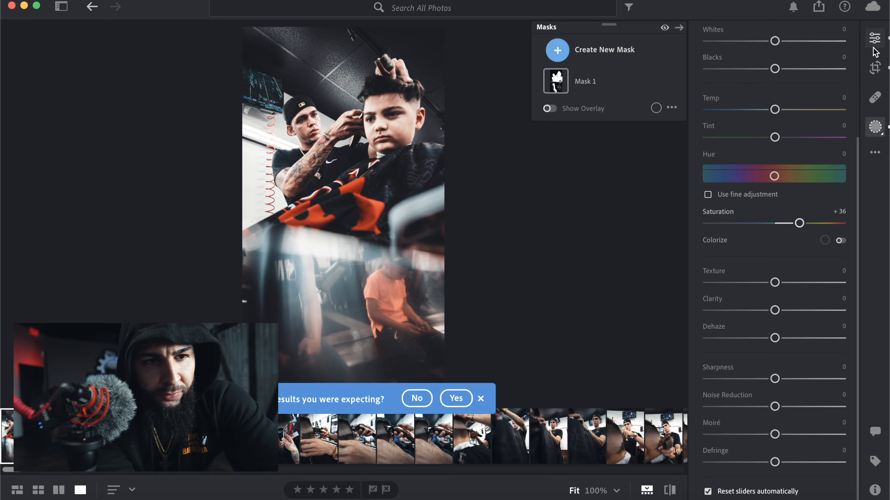
- Return to the global edit settings and warm the whole photo by setting its temperature to 6,198
click(874, 38)
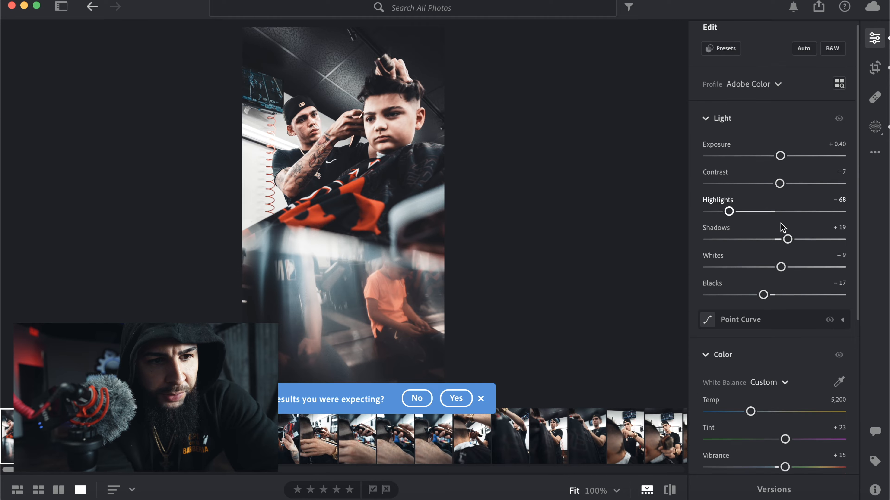
scroll(782, 227, down, 8)
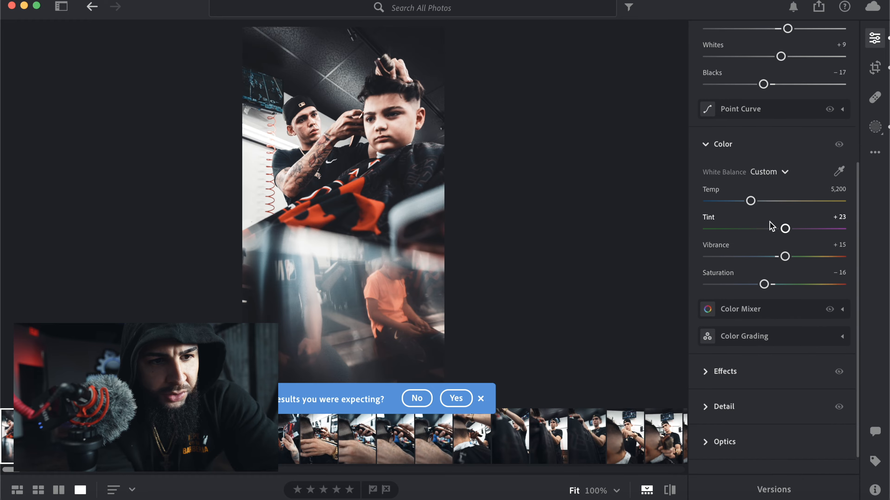
drag(754, 200, 765, 203)
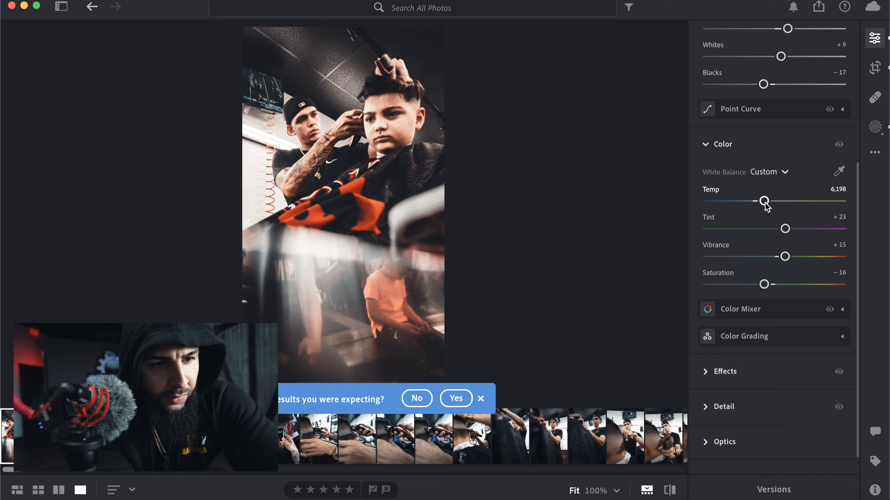
- Set the whole photo's highlights to -40
scroll(766, 207, down, 2)
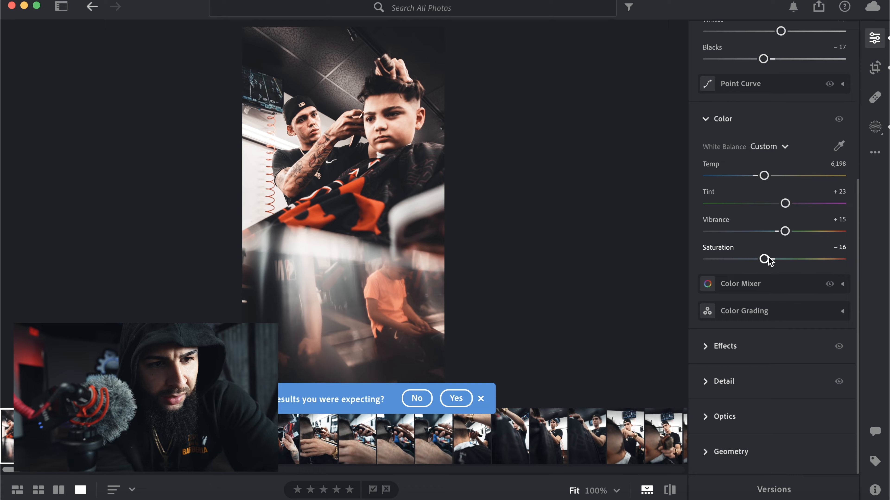
scroll(781, 231, up, 10)
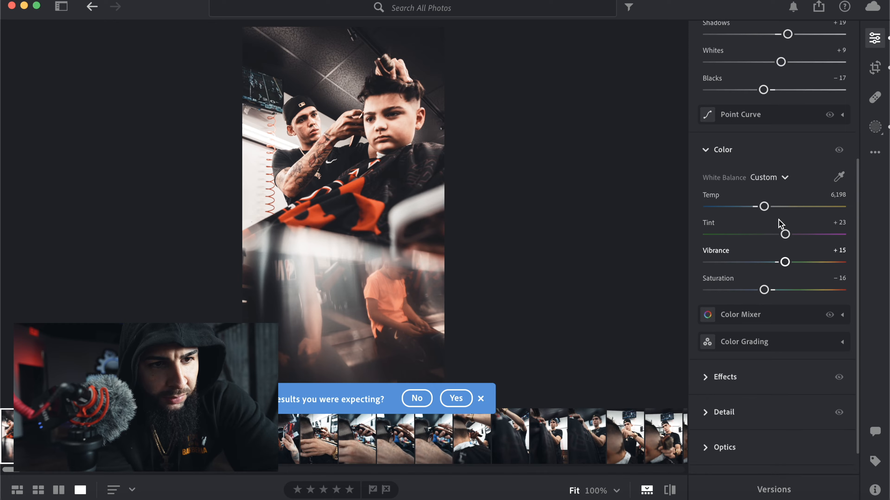
scroll(778, 225, up, 7)
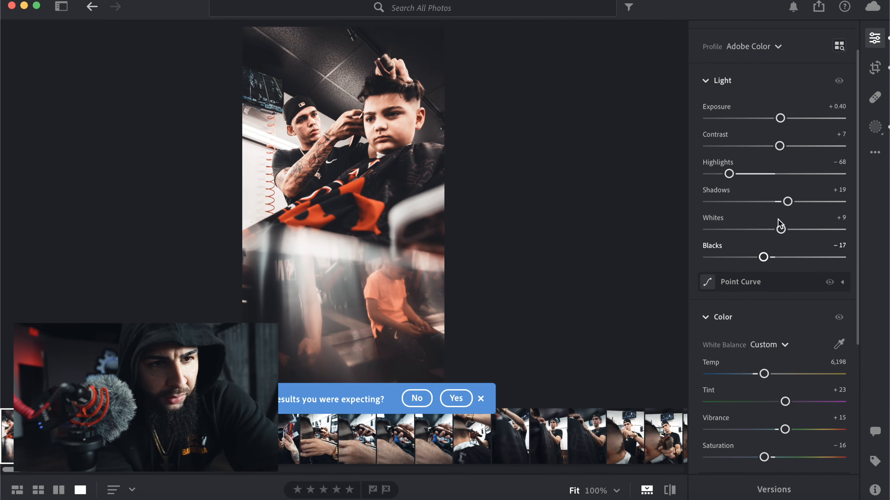
drag(728, 218, 749, 220)
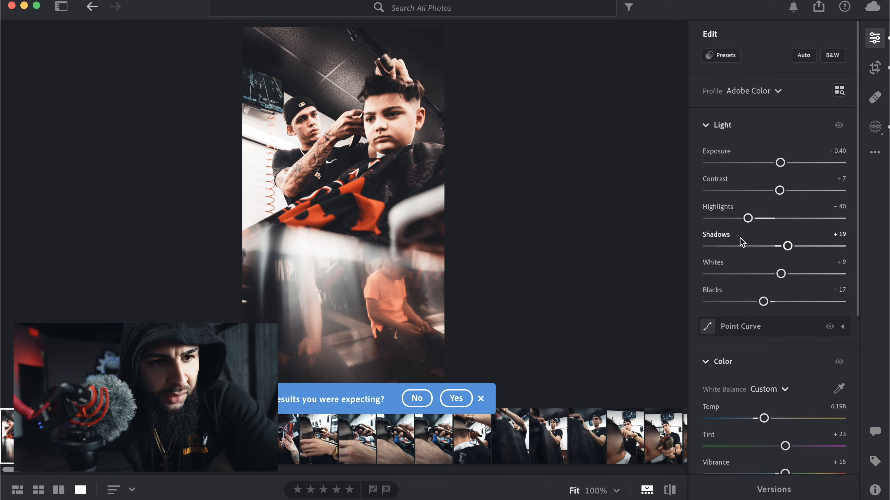
- Lower the whole photo's global exposure to exactly 0
mouse_move(781, 165)
mouse_down()
mouse_move(788, 165)
mouse_move(778, 163)
mouse_up()
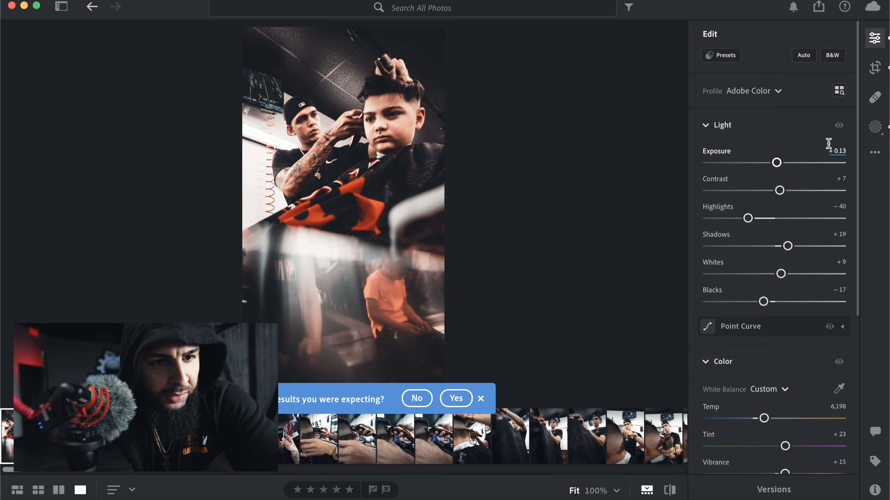
click(840, 150)
text(0)
key(Return)
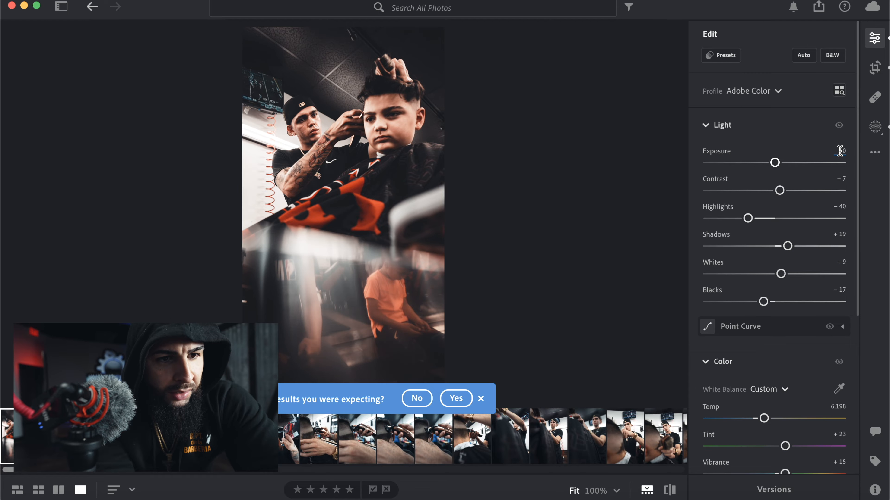
scroll(741, 249, down, 2)
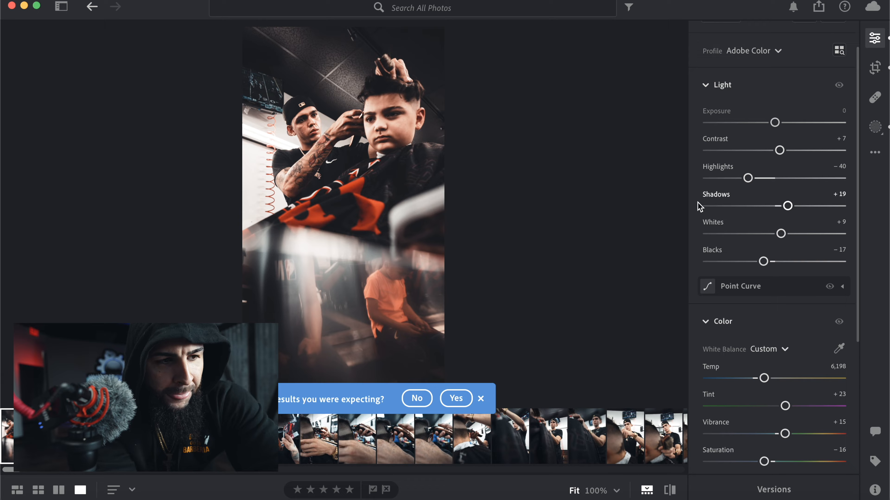
- Move two photos ahead to the close-up of the copper clippers against the client's head
scroll(745, 294, down, 6)
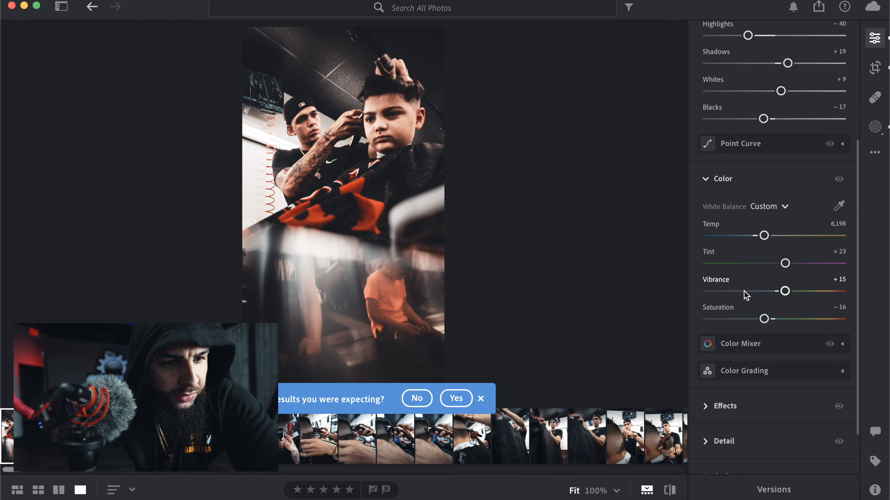
scroll(745, 295, up, 7)
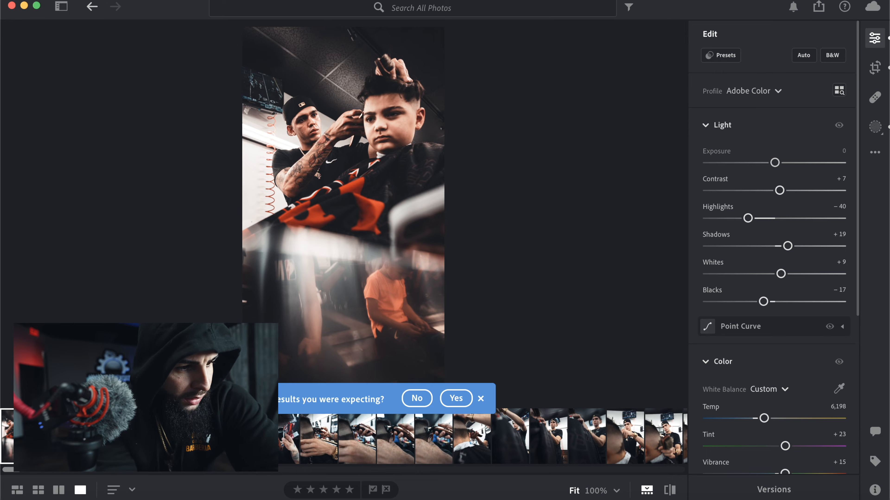
key(Right)
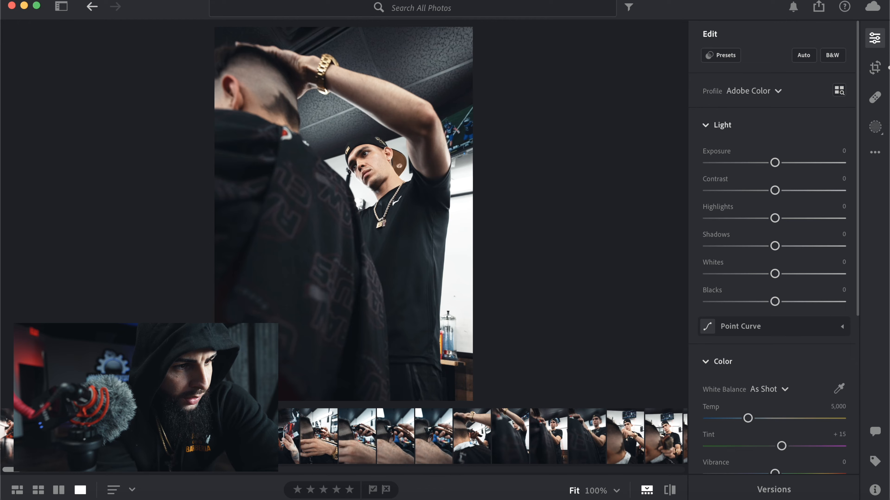
key(Right)
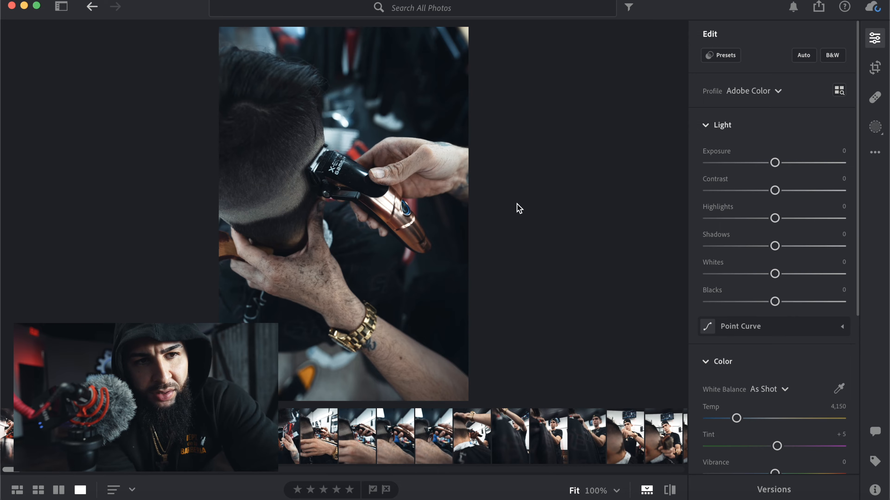
- Crop the clipper close-up by trimming its upper and lower edges, and return to the edit settings
click(874, 67)
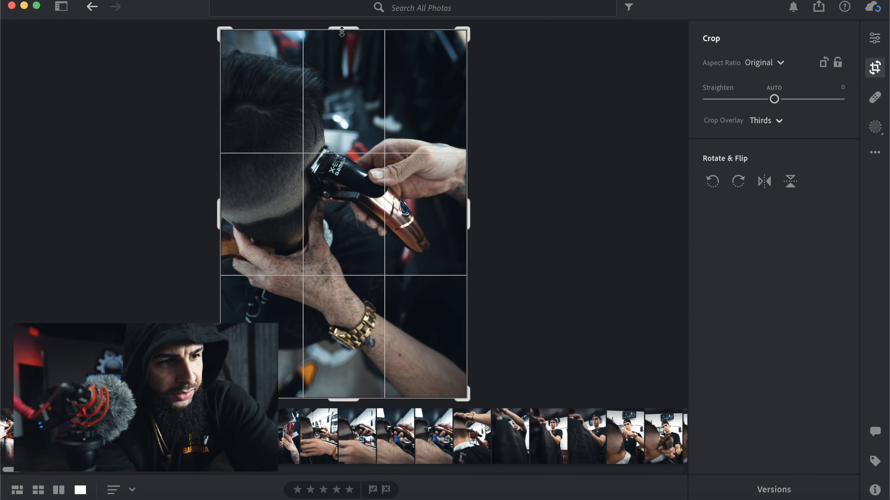
drag(341, 31, 342, 52)
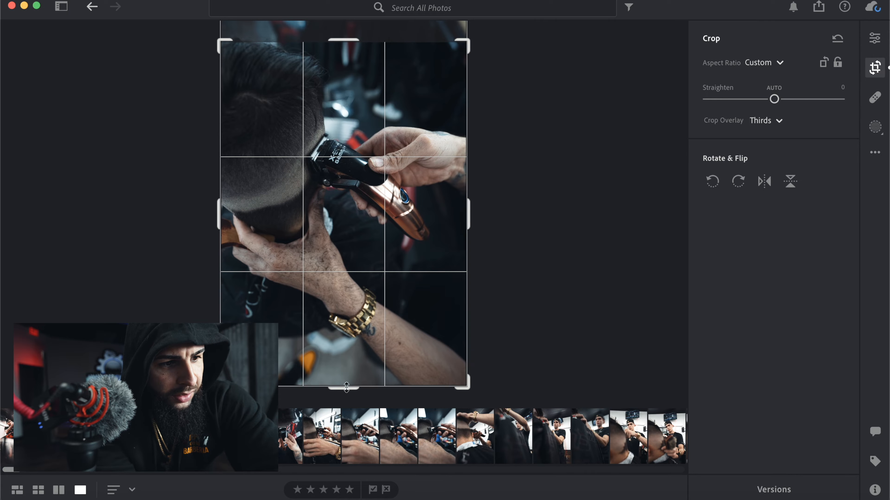
drag(346, 389, 347, 373)
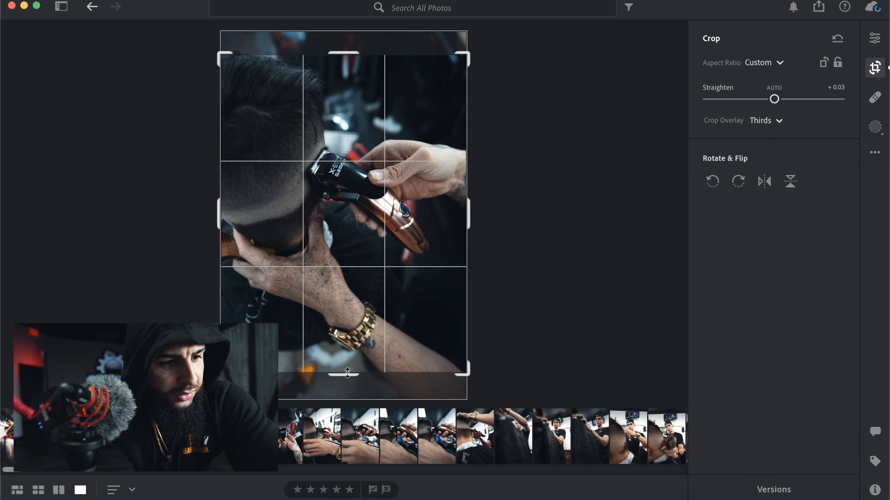
click(875, 38)
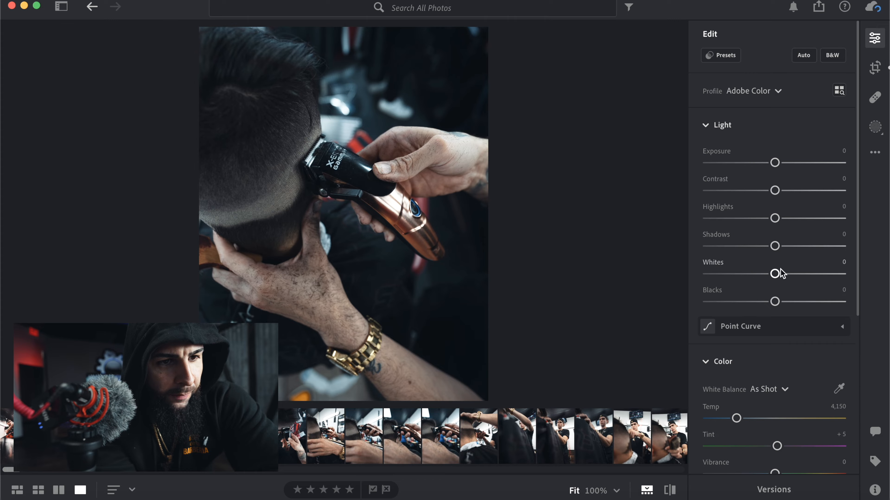
- Apply automatic adjustments to the clipper photo and reduce its shadows to +25
click(804, 58)
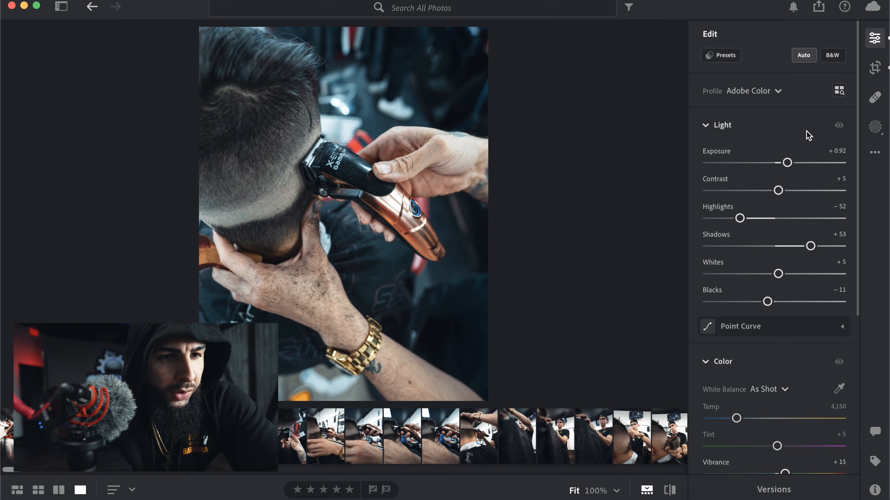
scroll(776, 197, down, 3)
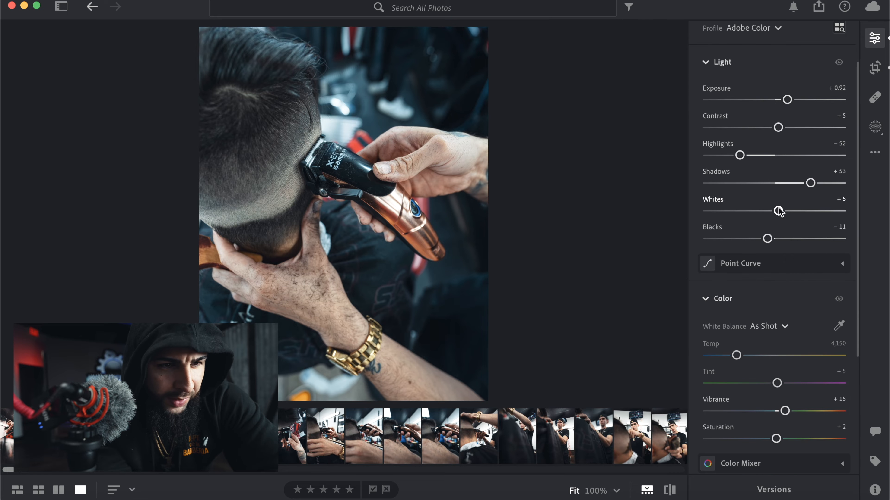
scroll(778, 209, up, 3)
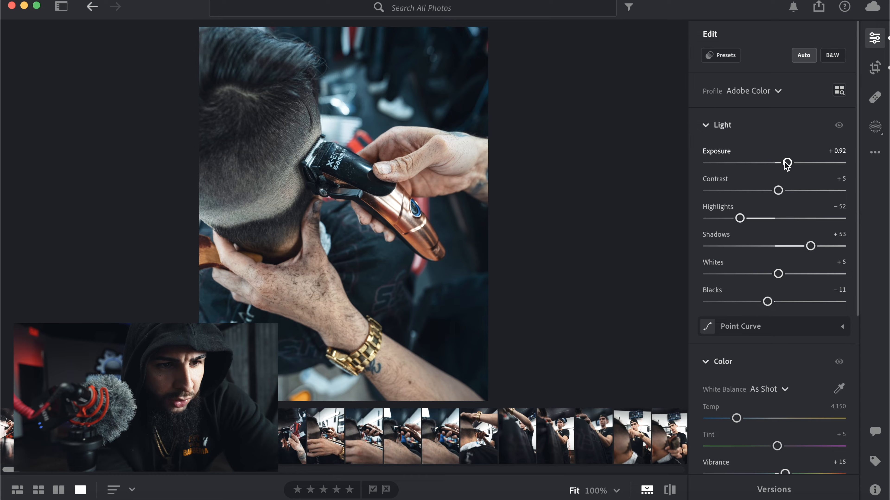
scroll(726, 221, down, 3)
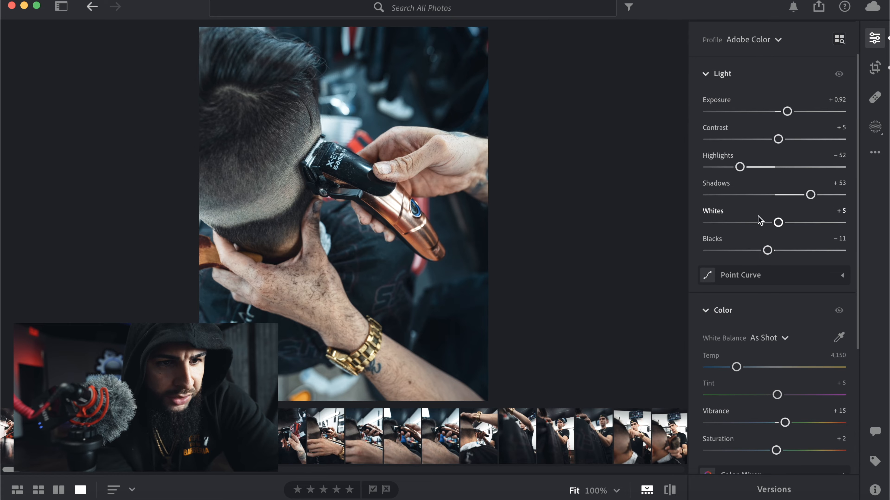
drag(812, 197, 792, 189)
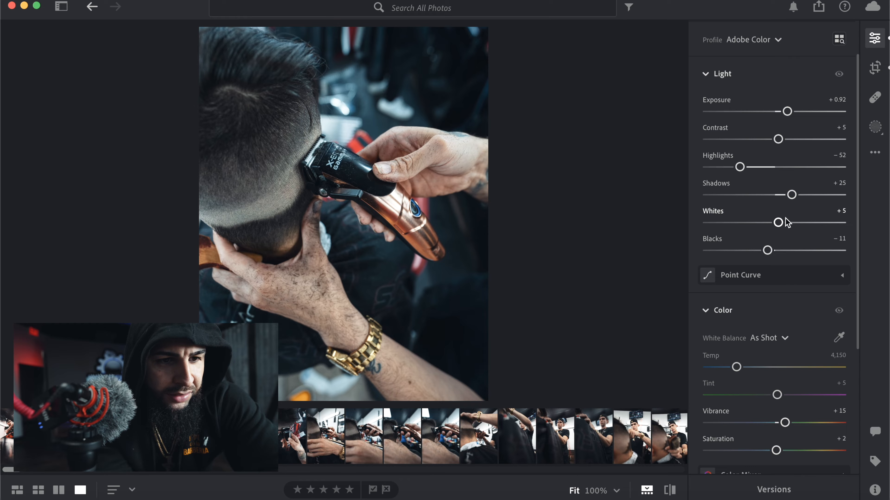
- Warm the clipper photo to a temperature of 5,139 and raise its saturation to +20
scroll(786, 223, down, 5)
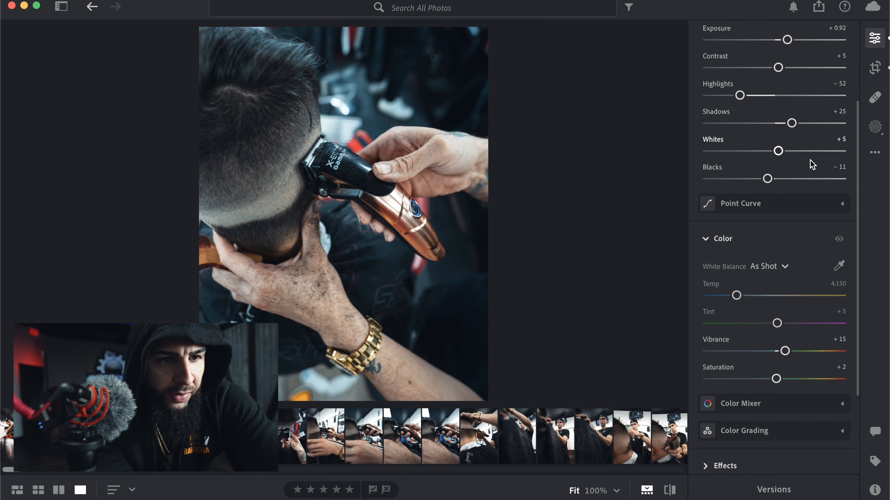
scroll(765, 222, down, 4)
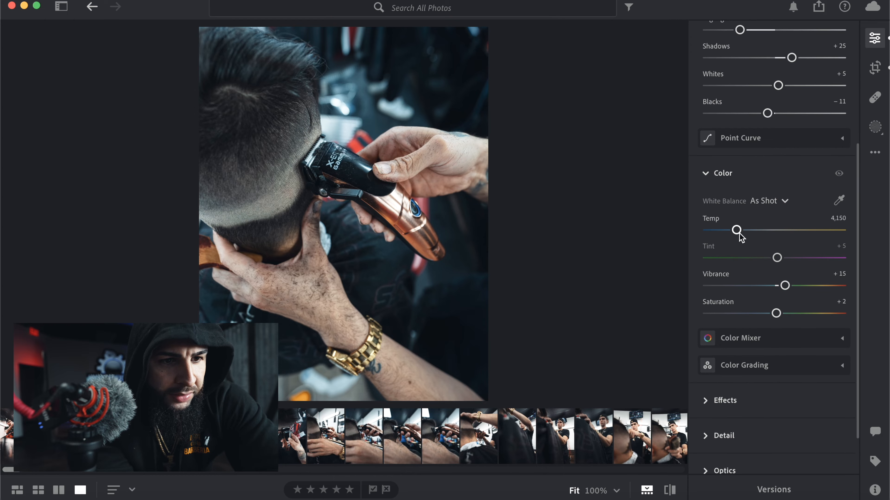
drag(736, 231, 750, 232)
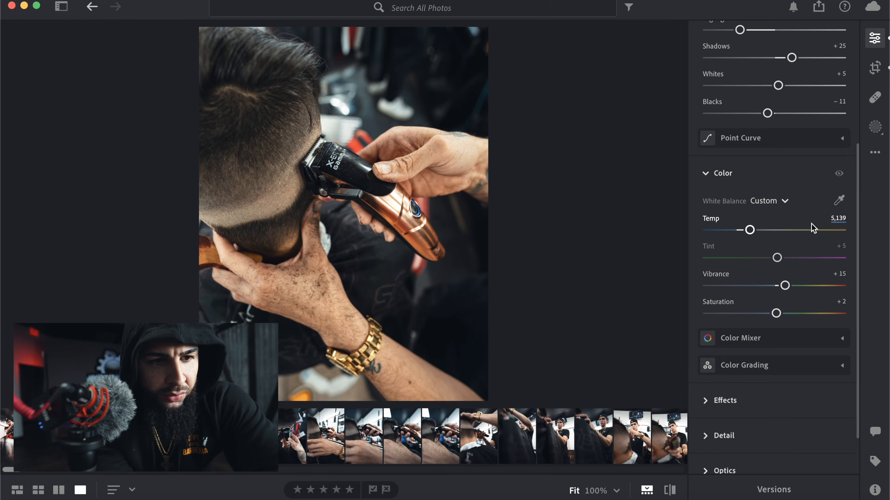
scroll(781, 261, down, 3)
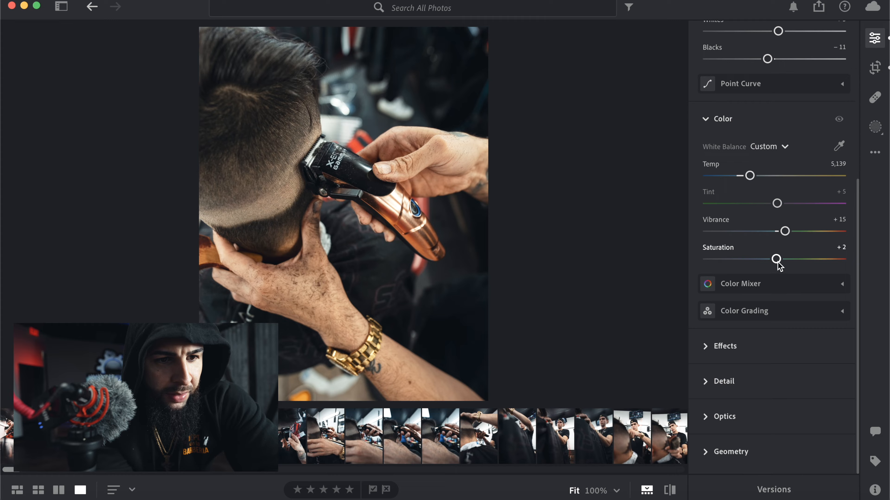
drag(776, 260, 791, 266)
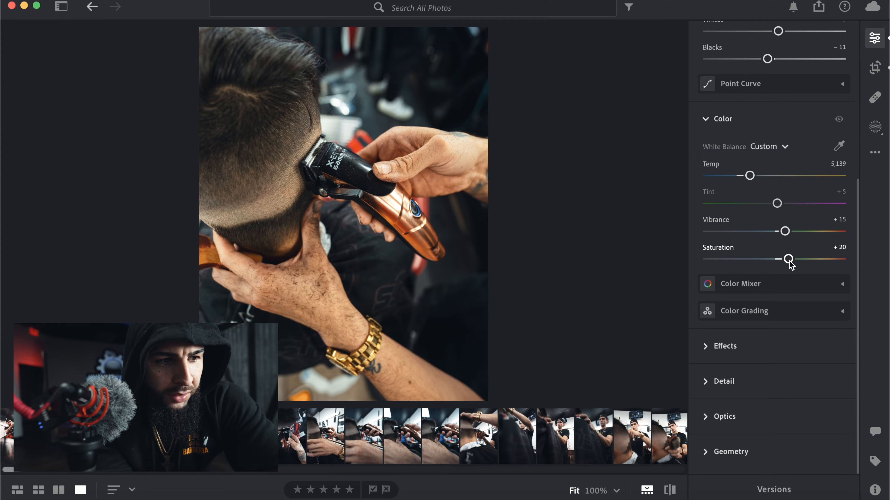
- In the Color Mixer, set the yellow range's saturation to -20 and its hue to -34
scroll(756, 230, up, 7)
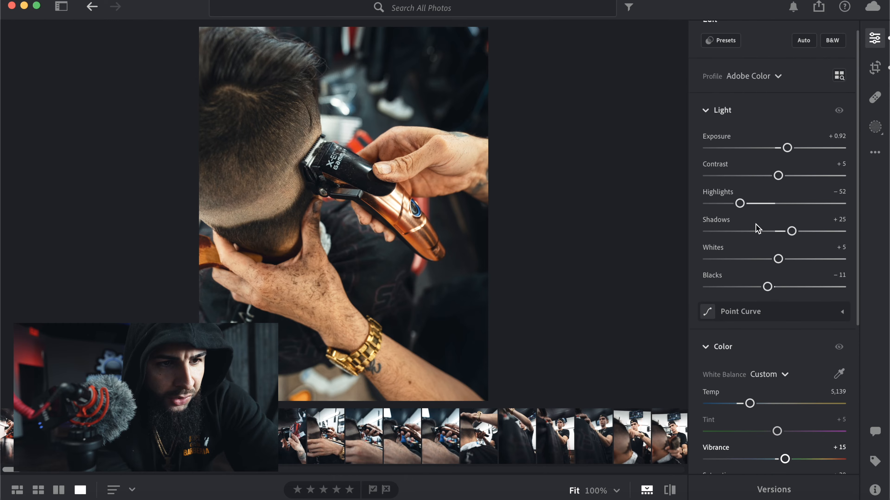
scroll(755, 228, down, 4)
scroll(758, 228, down, 3)
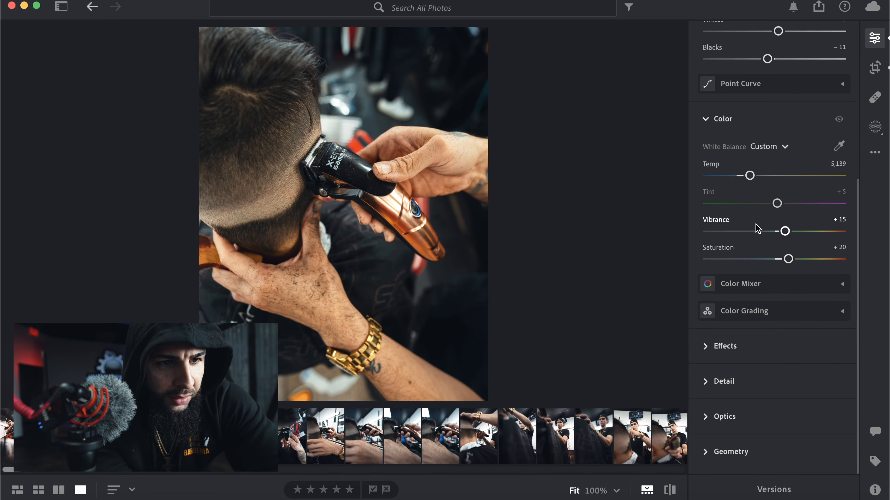
click(753, 288)
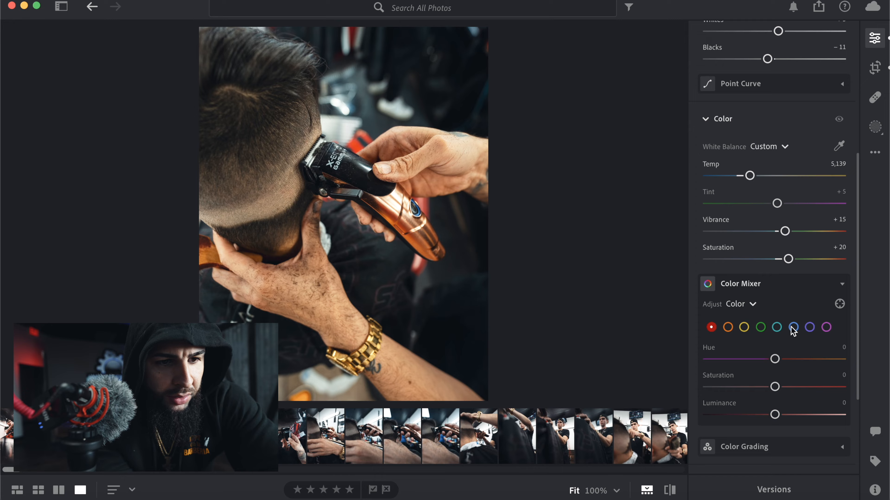
click(746, 328)
scroll(744, 326, down, 3)
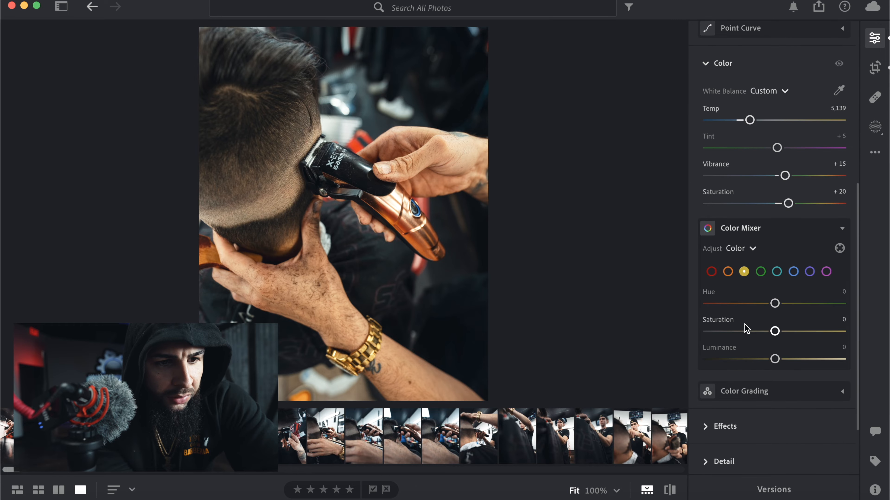
drag(774, 331, 814, 337)
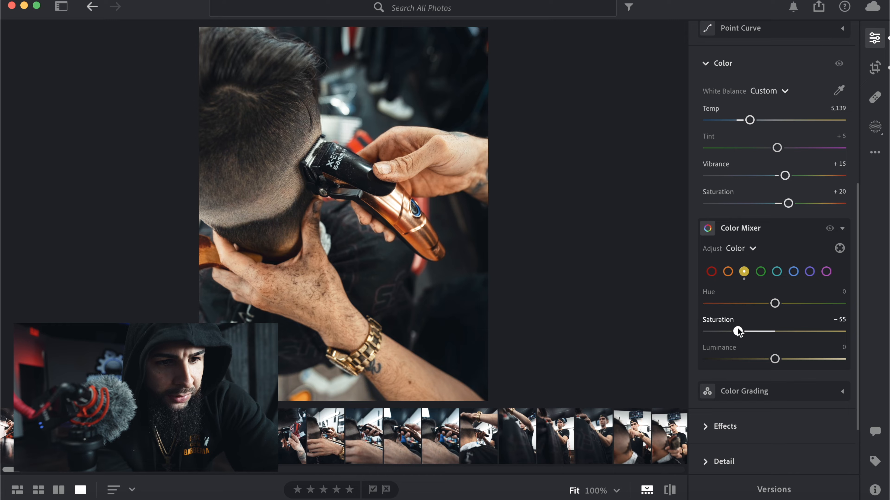
drag(737, 331, 750, 303)
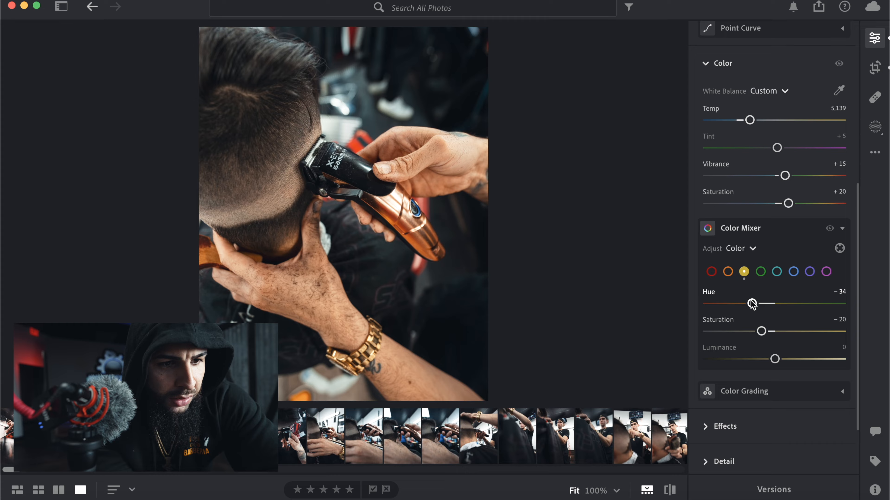
- Raise the orange range's saturation to +19 in the Color Mixer
click(728, 271)
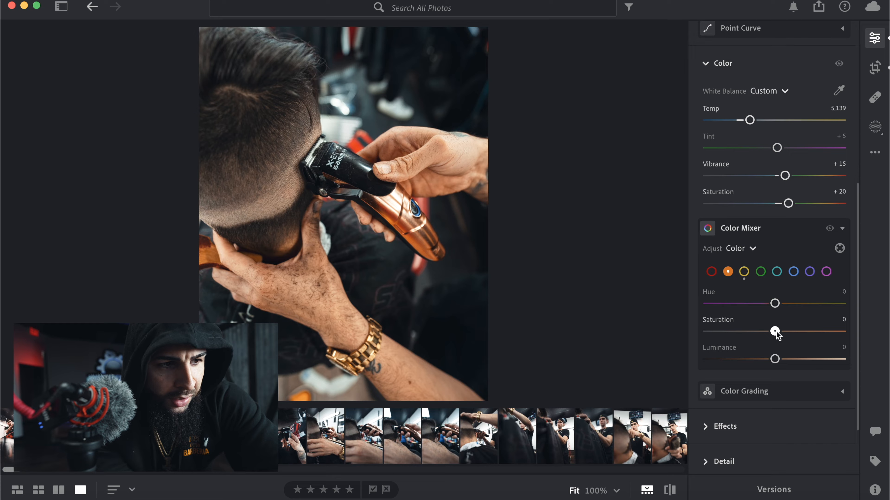
mouse_move(775, 332)
mouse_down()
mouse_move(798, 332)
mouse_move(787, 333)
mouse_up()
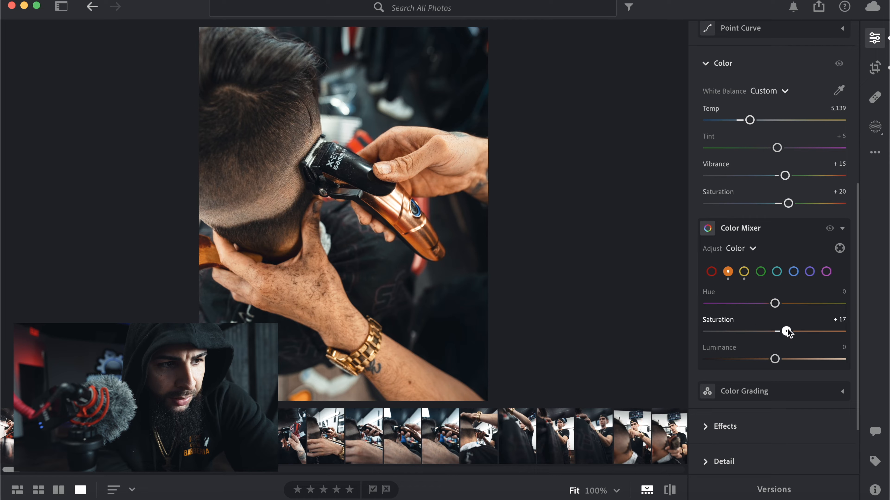
scroll(790, 332, down, 3)
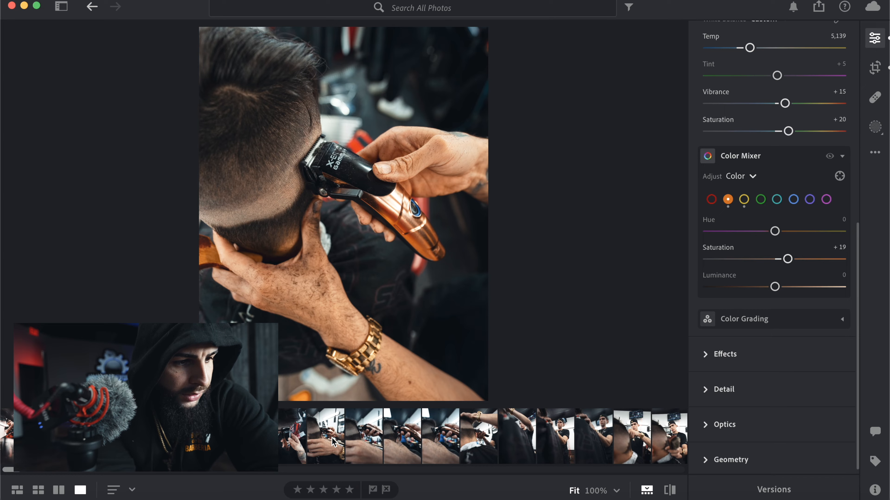
- Open the photo of the barber framed under his raised arm and crop in its right and upper edges slightly
click(517, 438)
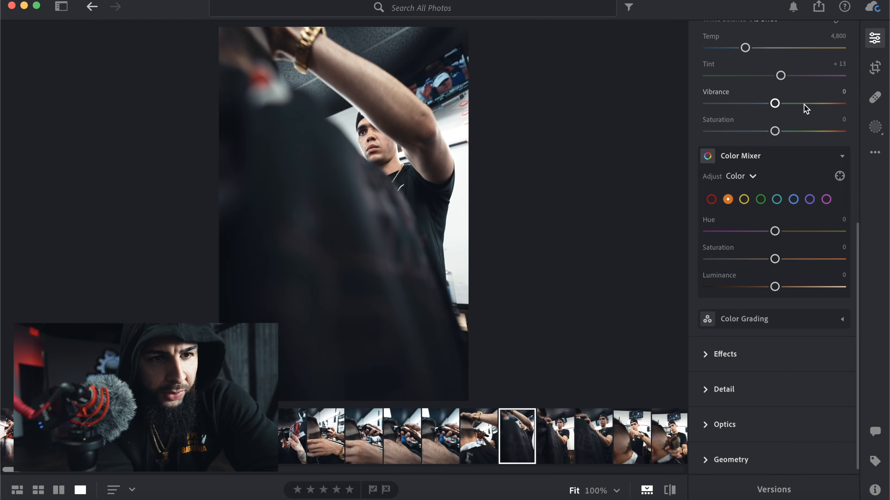
click(874, 66)
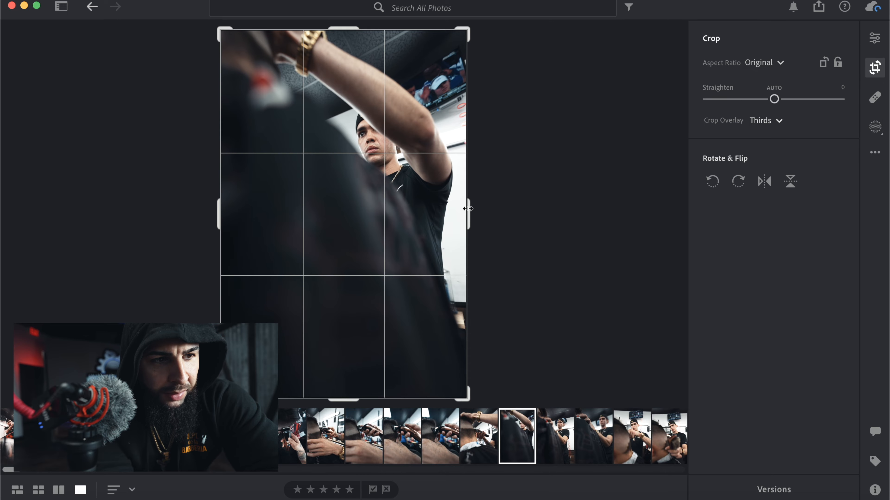
drag(468, 208, 460, 207)
drag(340, 28, 340, 32)
click(874, 38)
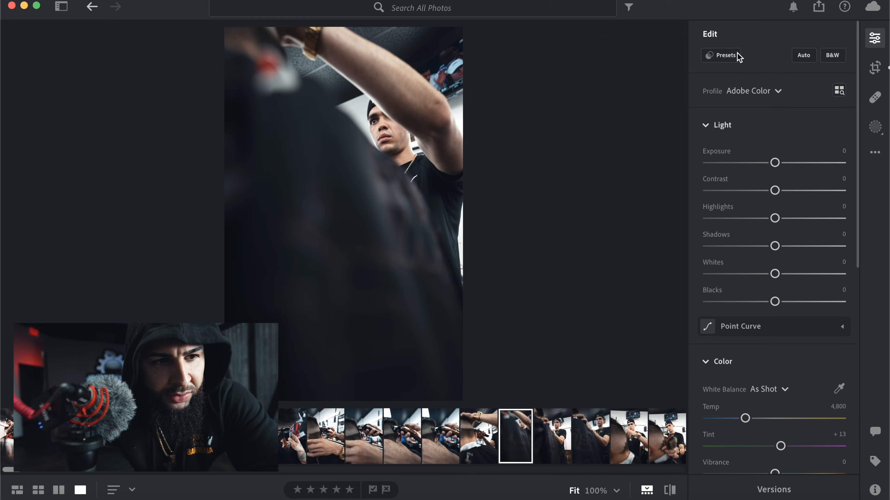
- Apply the FLOW HAWK preset from RAWEST PRESET to the raised-arm photo and set its amount to 115
click(724, 55)
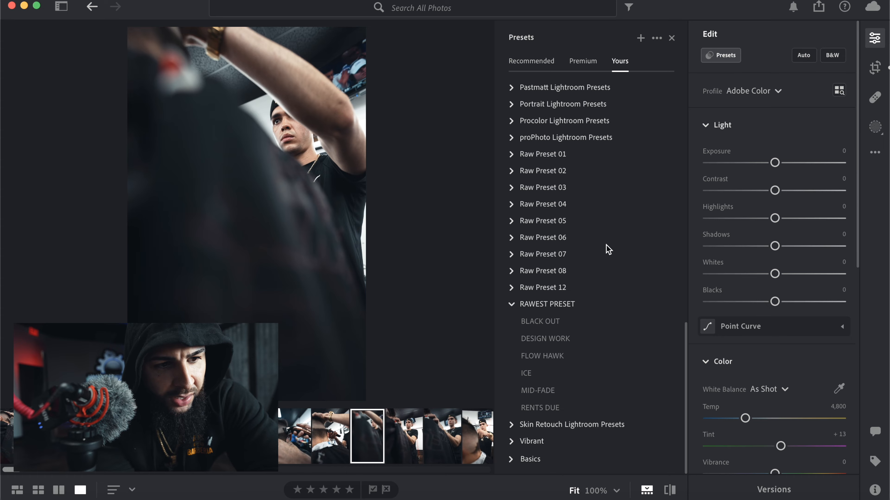
click(559, 357)
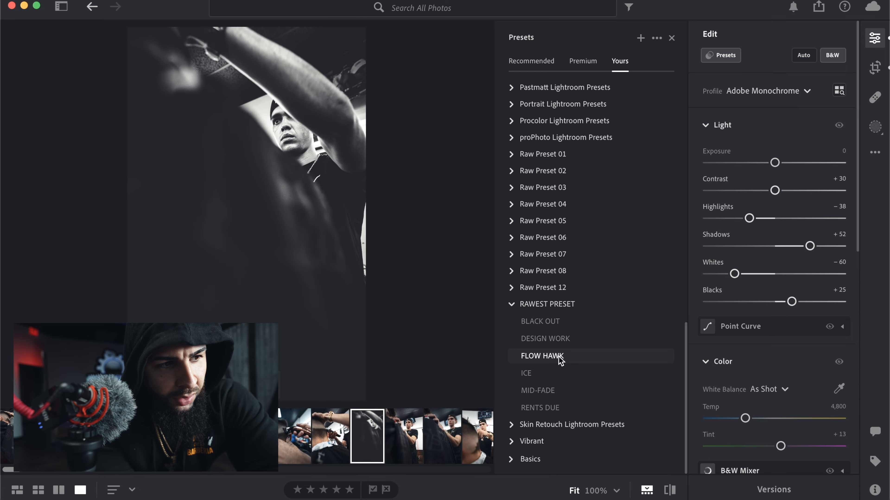
click(560, 356)
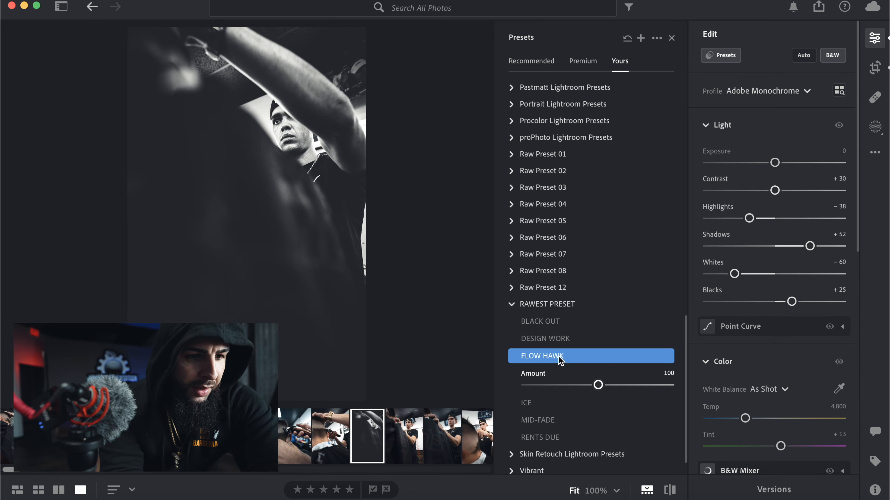
mouse_move(600, 387)
mouse_down()
mouse_move(621, 385)
mouse_move(554, 386)
mouse_move(609, 385)
mouse_up()
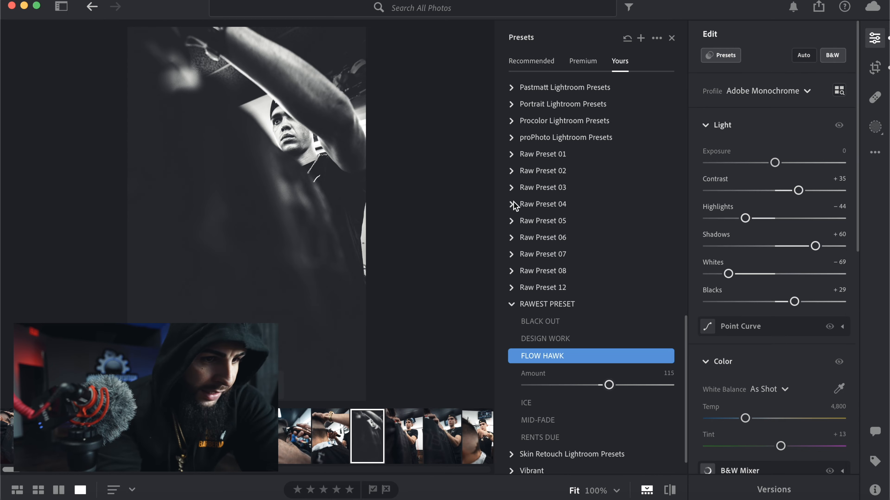
- Fine-tune the raised-arm photo by setting its exposure to +0.04 and blacks to +12
drag(774, 162, 775, 162)
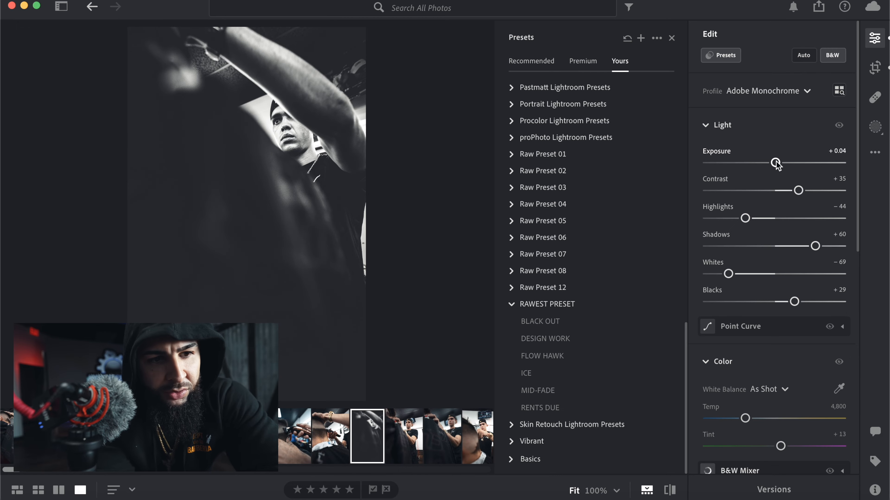
scroll(788, 305, down, 5)
drag(795, 197, 786, 198)
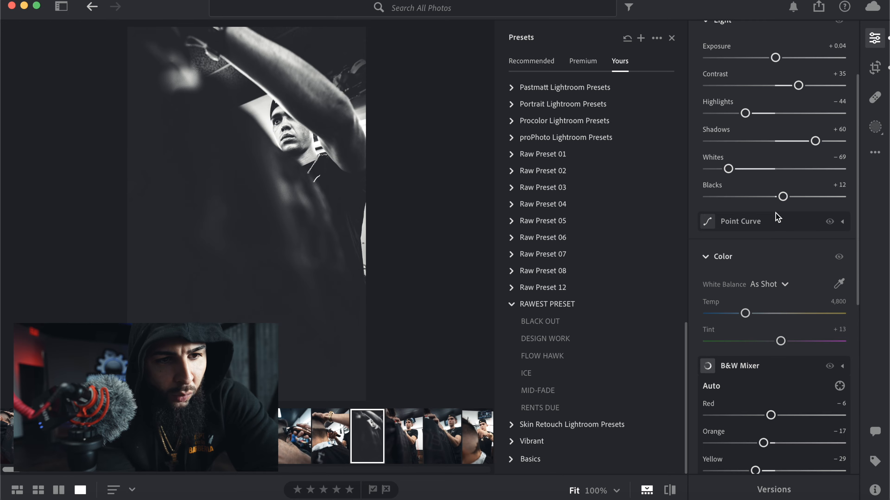
scroll(777, 251, down, 10)
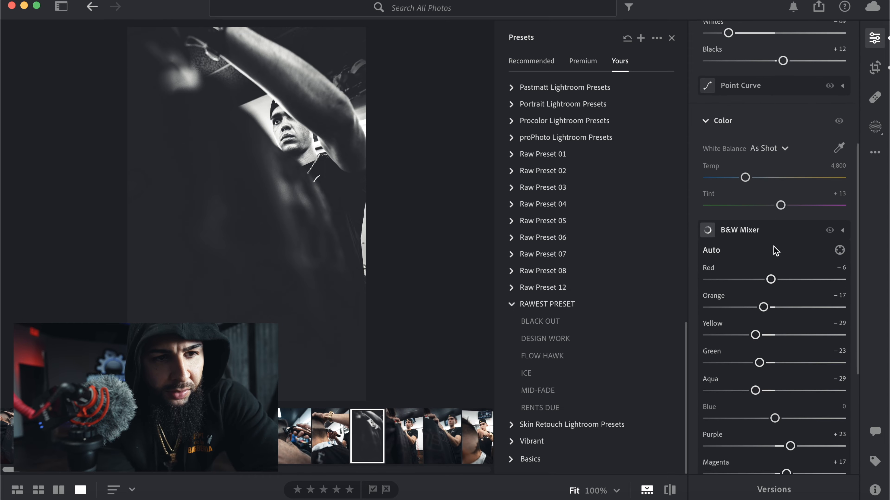
scroll(768, 318, up, 10)
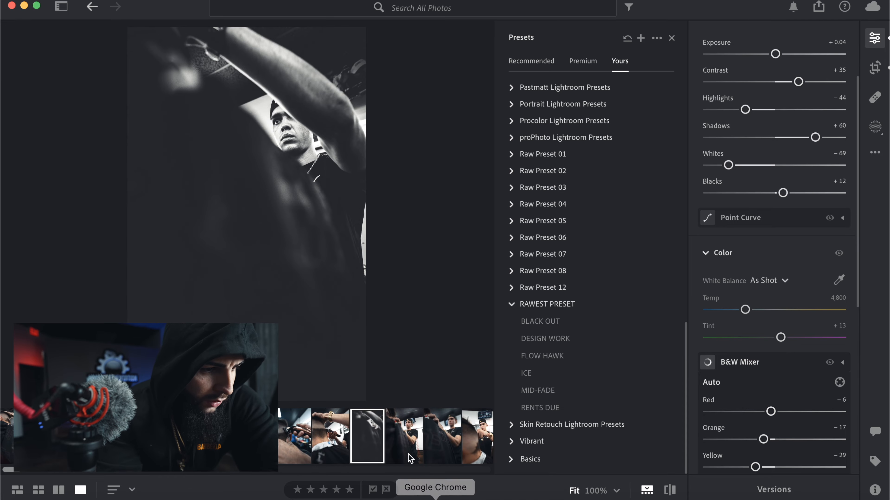
- Copy the raised-arm photo's edit settings and paste them onto the photo of the barber behind the blurred brush
scroll(379, 432, down, 3)
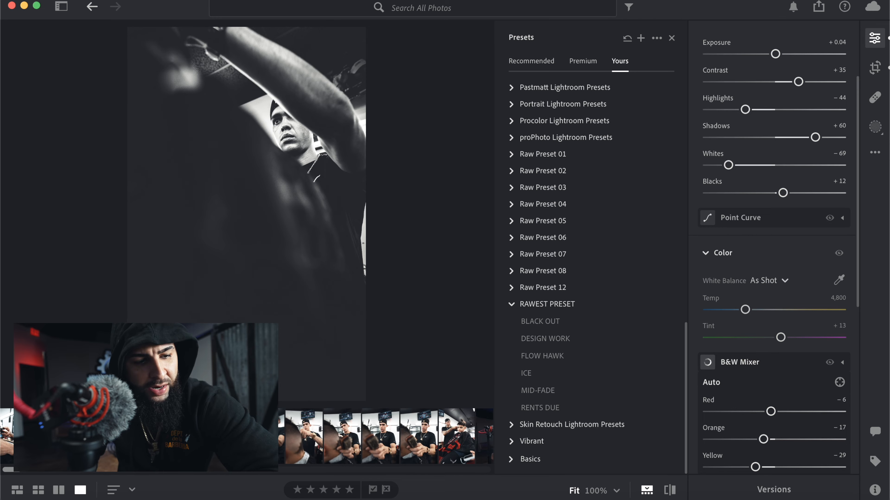
key(super+c)
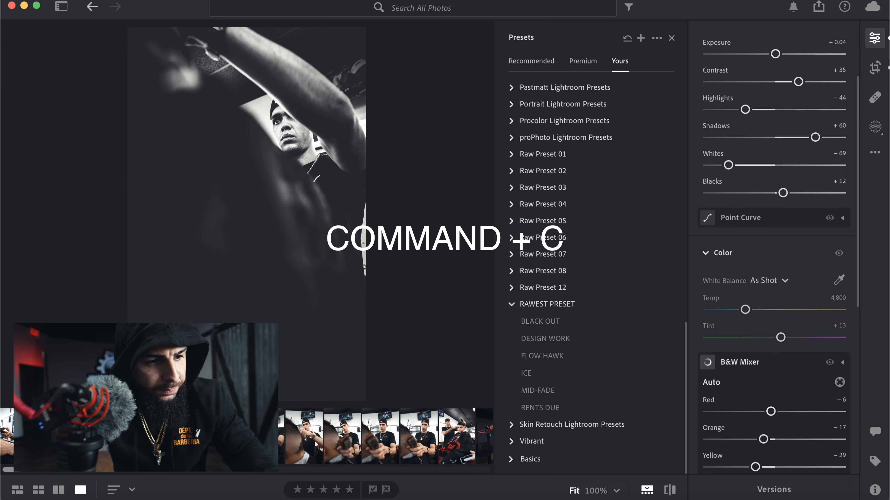
click(338, 442)
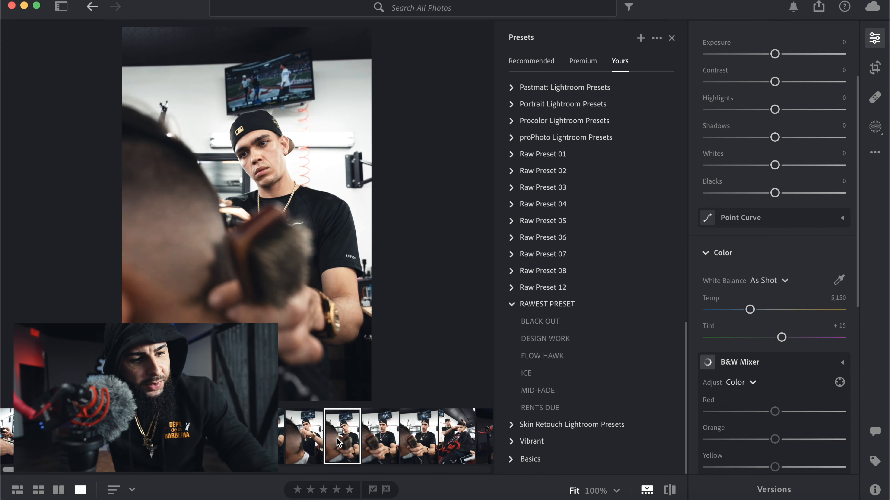
key(super+v)
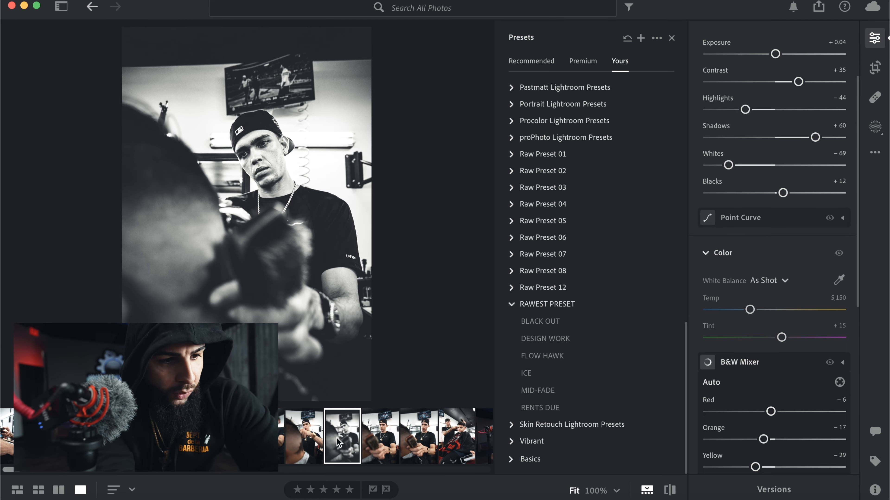
- Open the unedited photo of the boy in the red and black cape and crop in its left and upper edges
drag(19, 470, 6, 469)
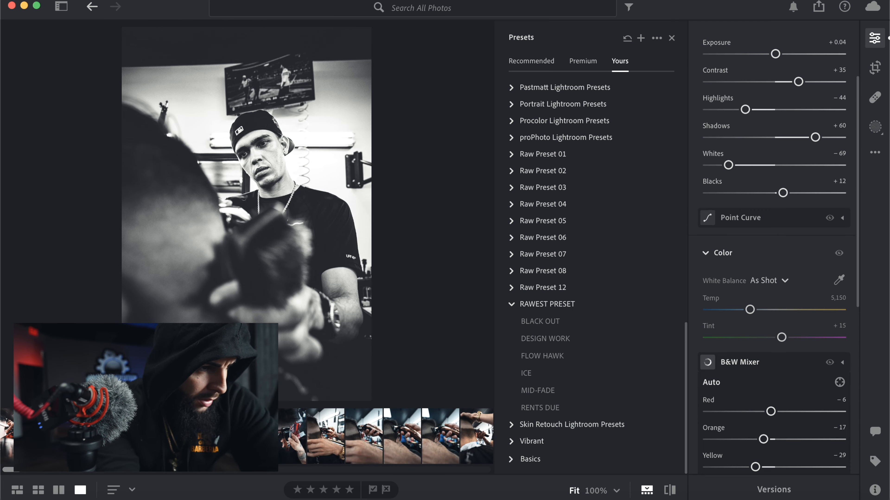
click(59, 437)
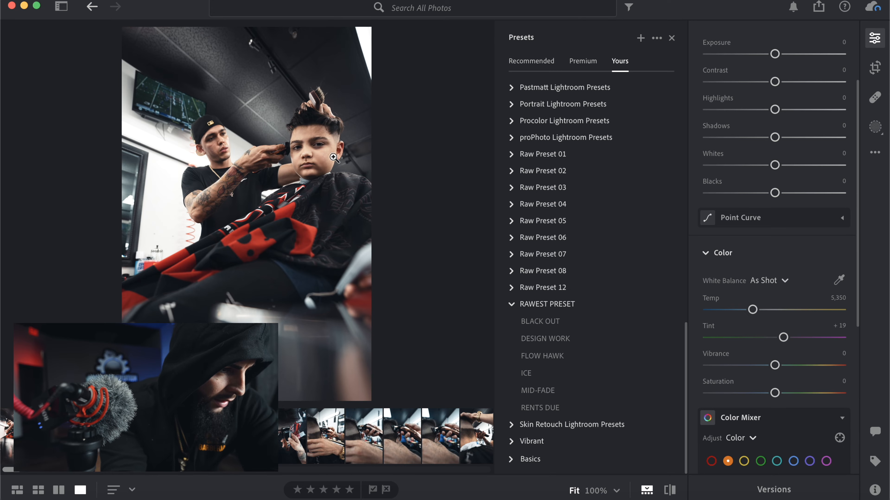
key(Left)
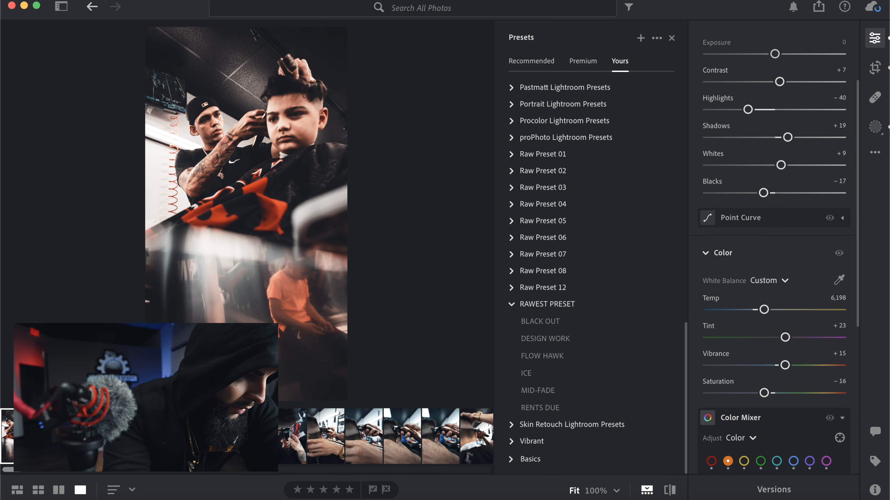
key(Right)
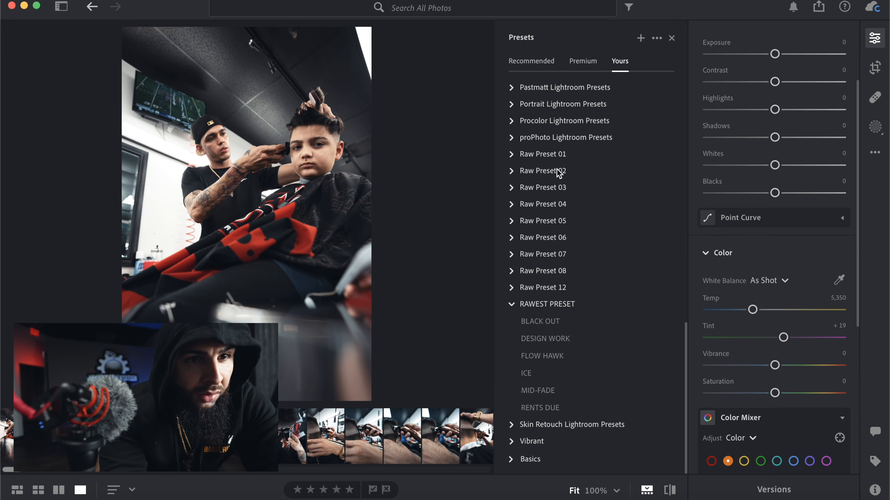
click(875, 67)
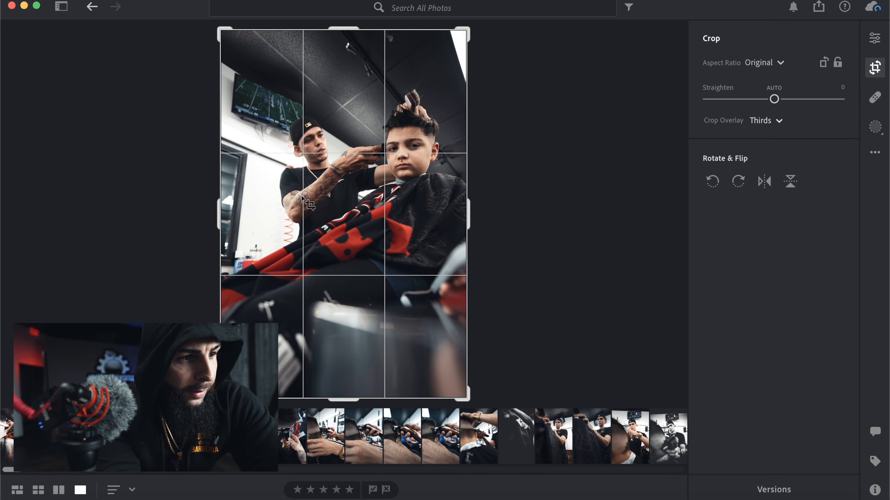
drag(219, 210, 244, 212)
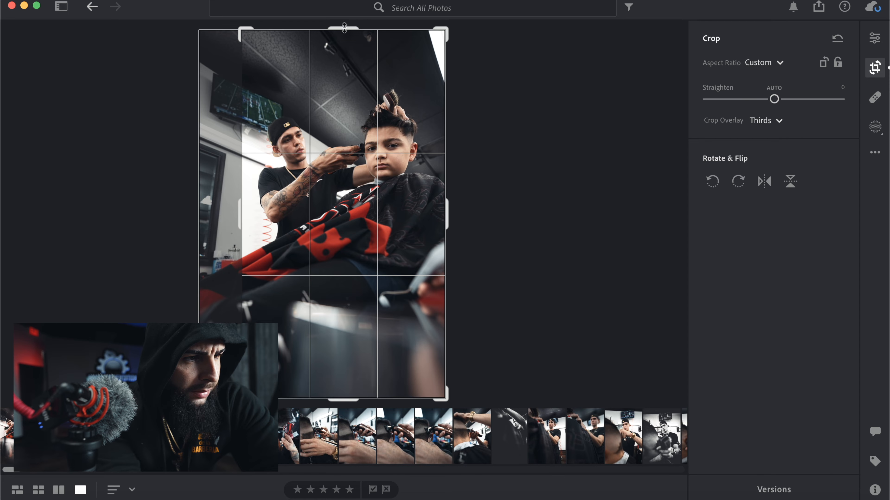
drag(344, 26, 345, 47)
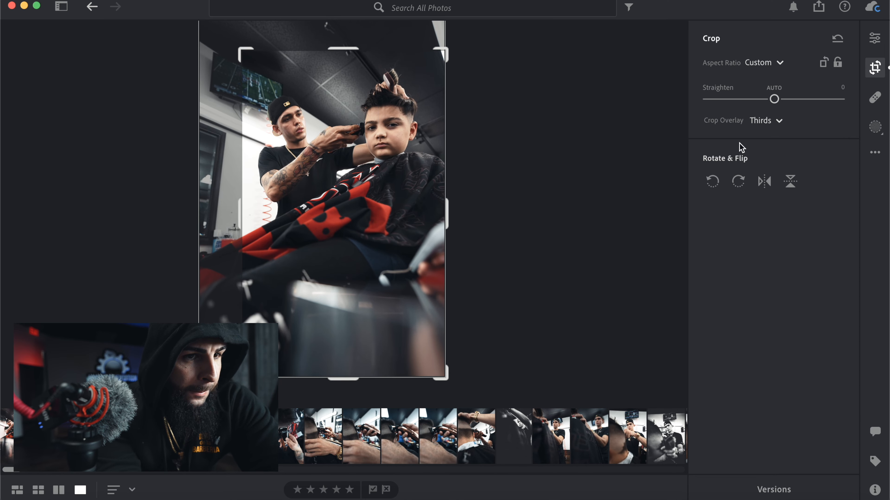
click(875, 39)
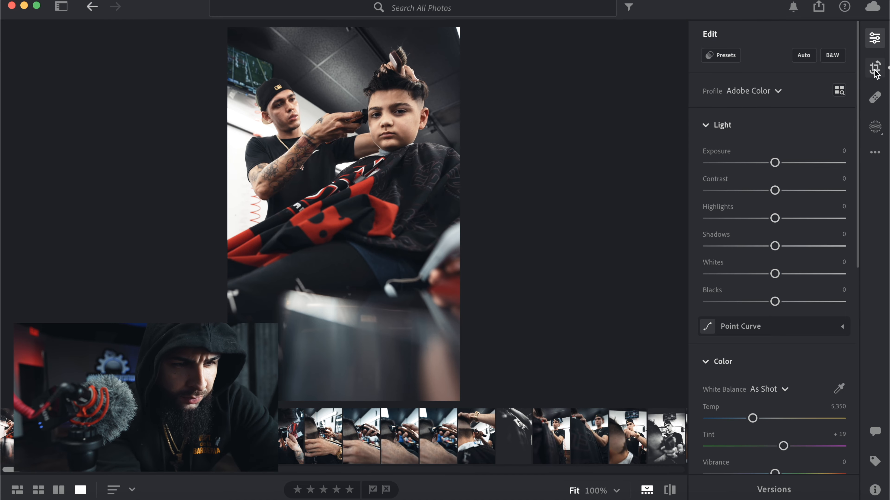
- Set the boy's photo exposure to +0.43 and contrast to +37
scroll(788, 191, down, 8)
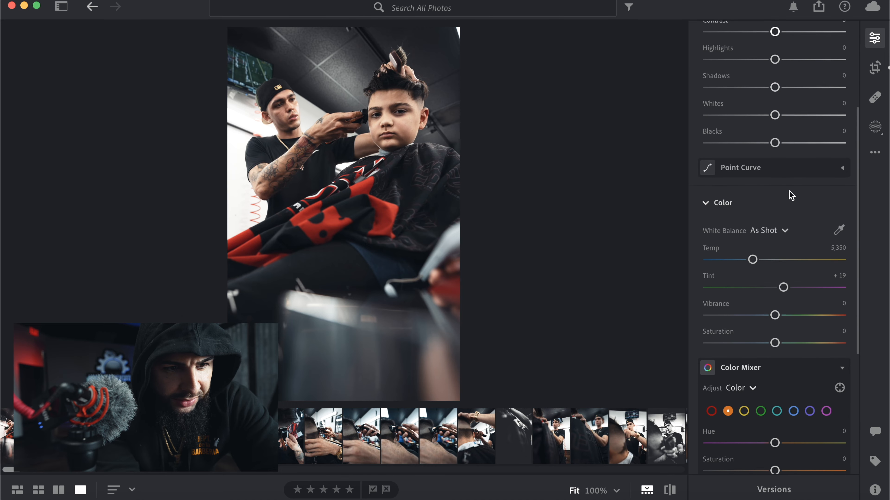
scroll(788, 191, down, 3)
scroll(789, 191, up, 5)
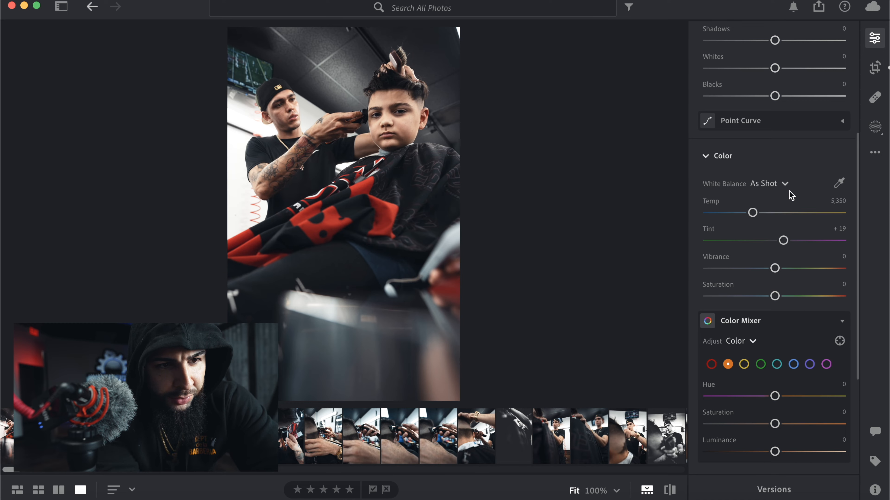
scroll(789, 191, up, 2)
scroll(790, 194, up, 3)
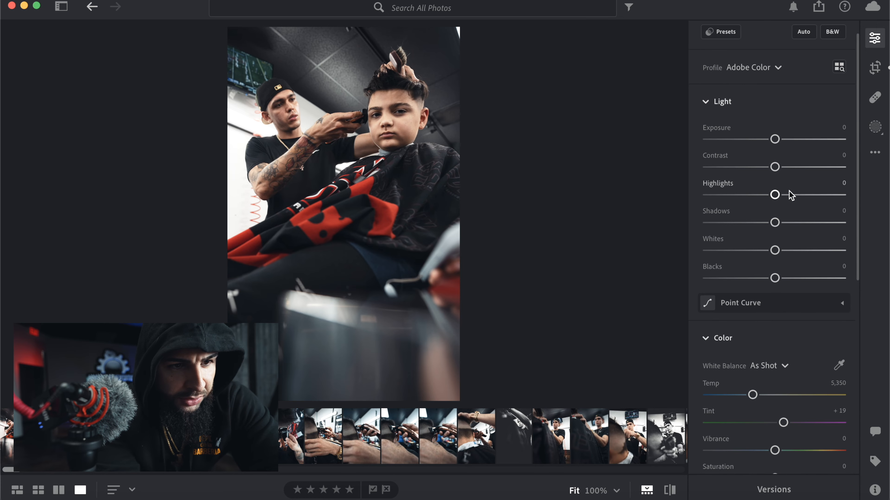
scroll(752, 177, down, 5)
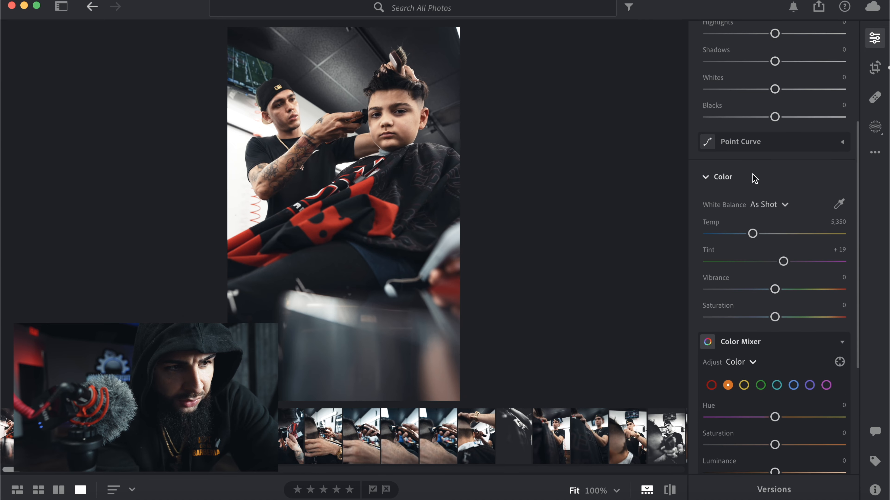
scroll(753, 177, up, 2)
scroll(753, 179, up, 1)
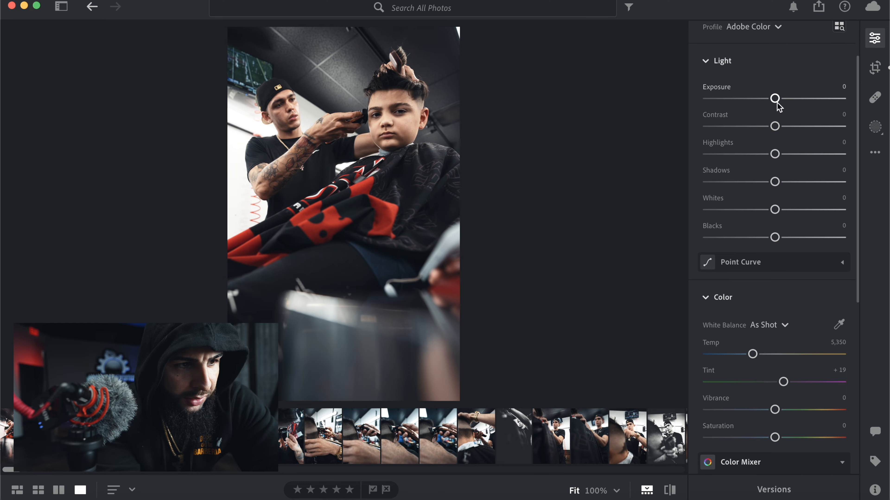
drag(775, 99, 782, 103)
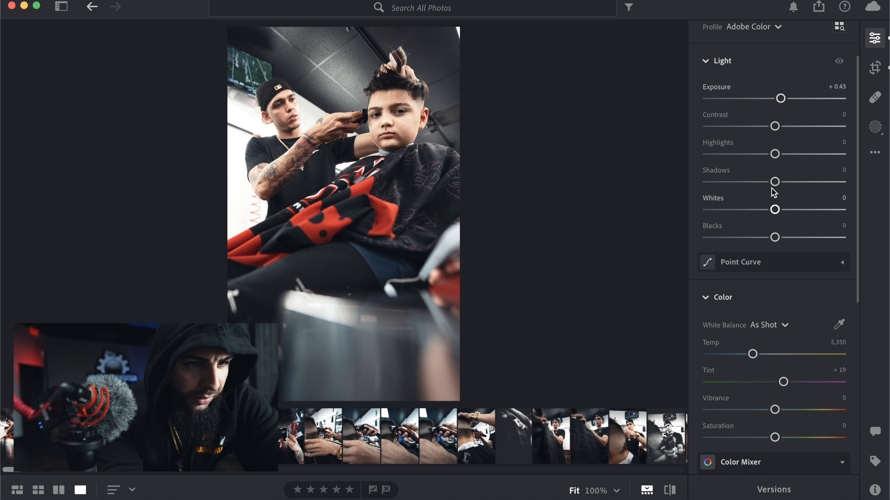
drag(776, 128, 799, 132)
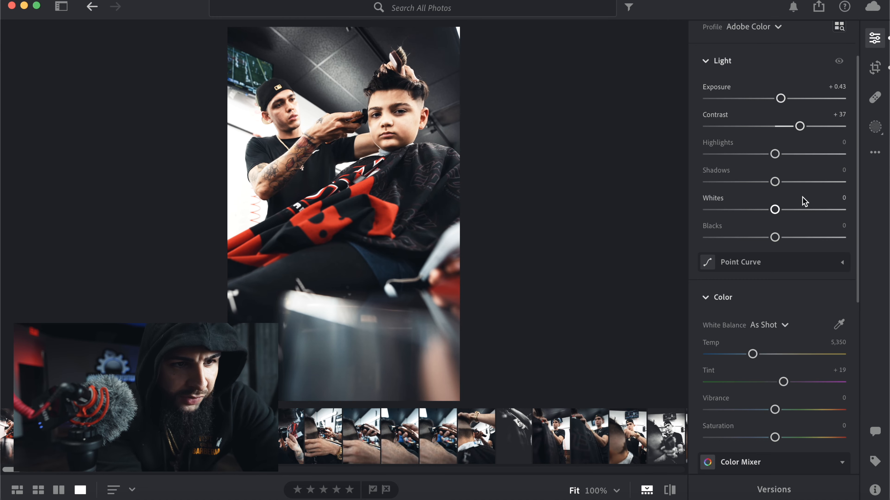
- Expand the Effects settings for the boy's photo and set clarity to +15
scroll(804, 202, down, 10)
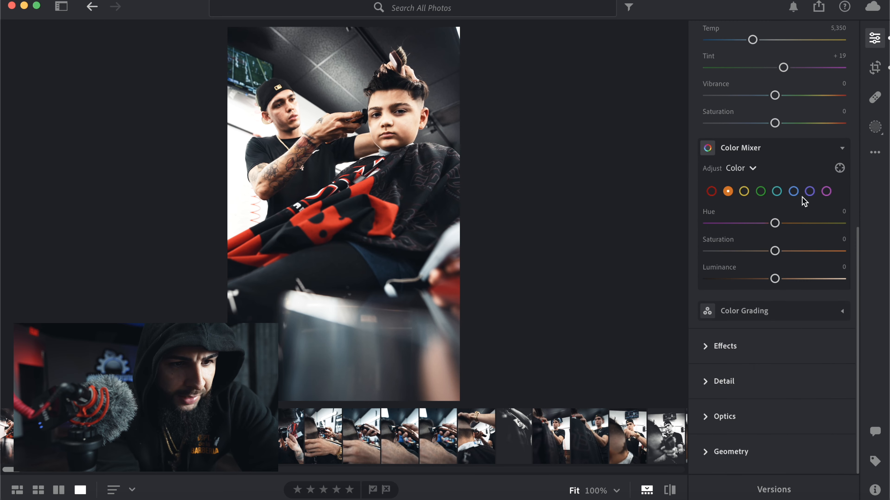
scroll(805, 201, up, 1)
scroll(804, 201, down, 1)
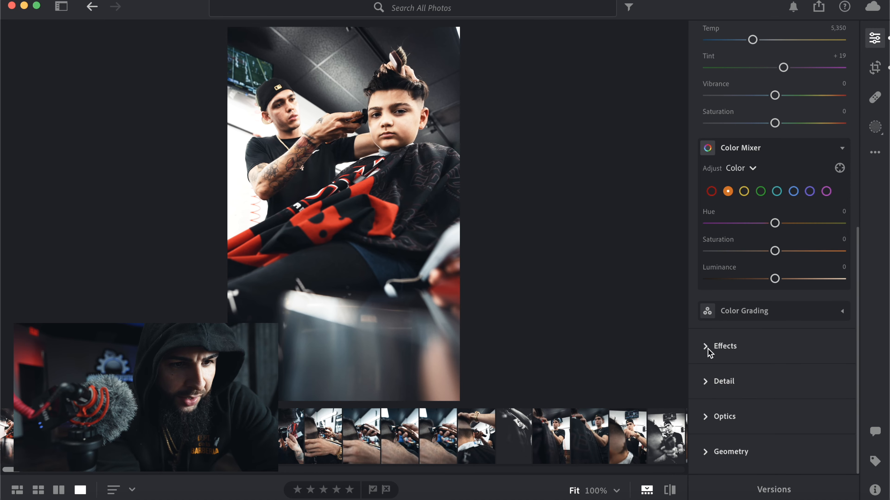
click(709, 347)
scroll(707, 348, down, 3)
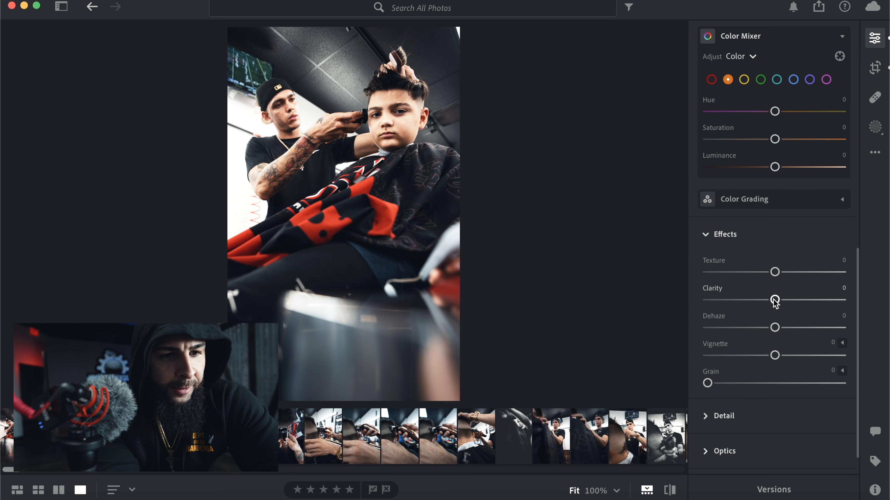
mouse_move(774, 301)
mouse_down()
mouse_move(856, 299)
mouse_move(784, 301)
mouse_up()
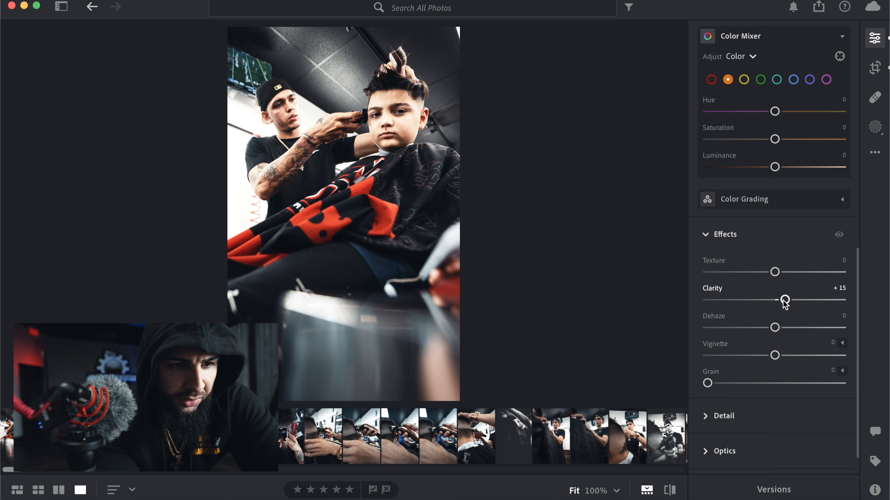
scroll(784, 303, down, 2)
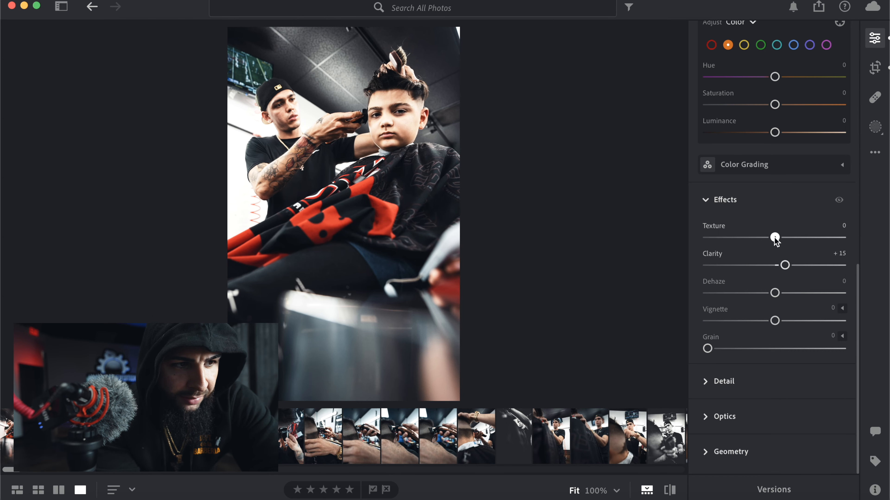
mouse_move(774, 237)
mouse_down()
mouse_move(798, 242)
mouse_move(774, 240)
mouse_up()
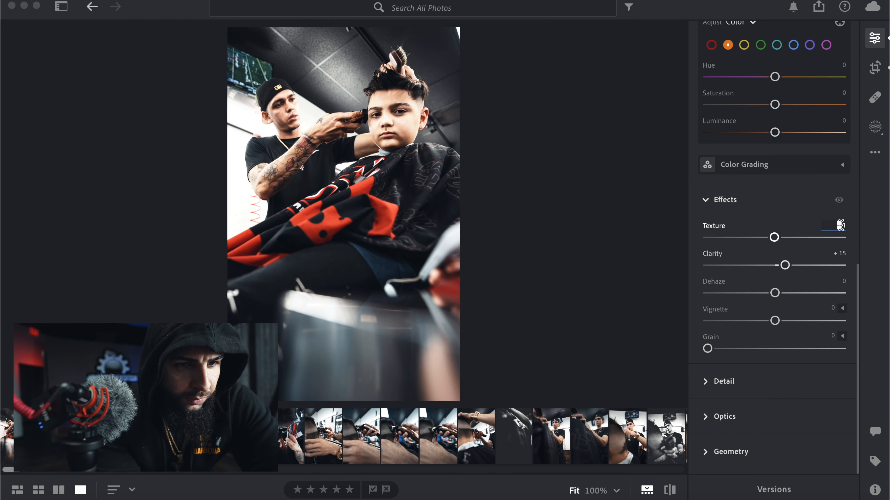
text(0)
key(Return)
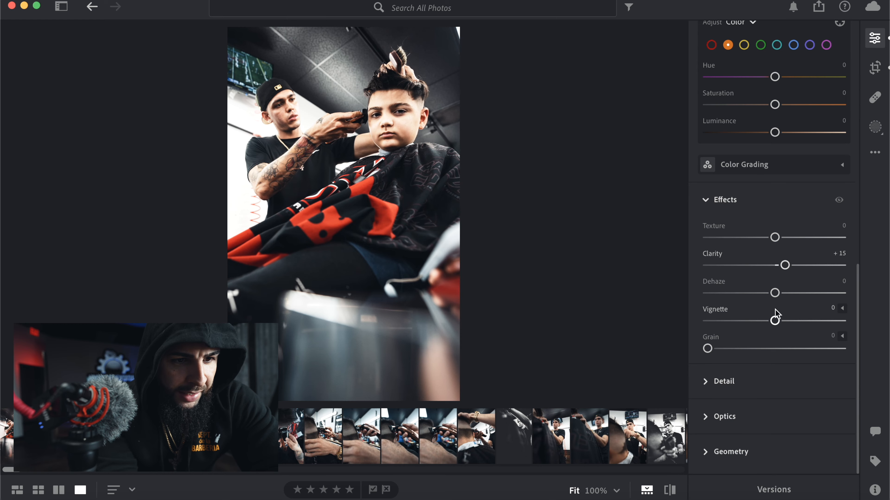
- Darken the edges of the boy's photo with a vignette of -28
drag(774, 322, 755, 321)
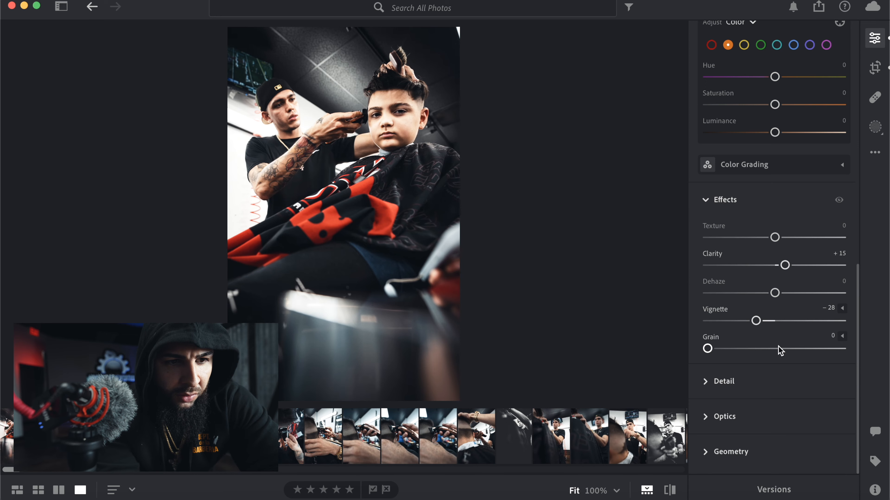
- In the Detail settings, set noise reduction to 5 and raise sharpening slightly
click(713, 382)
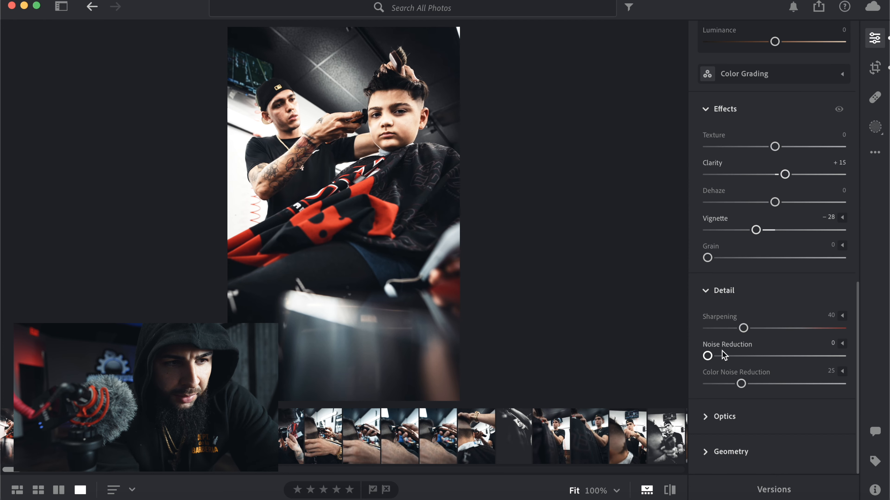
drag(707, 356, 714, 357)
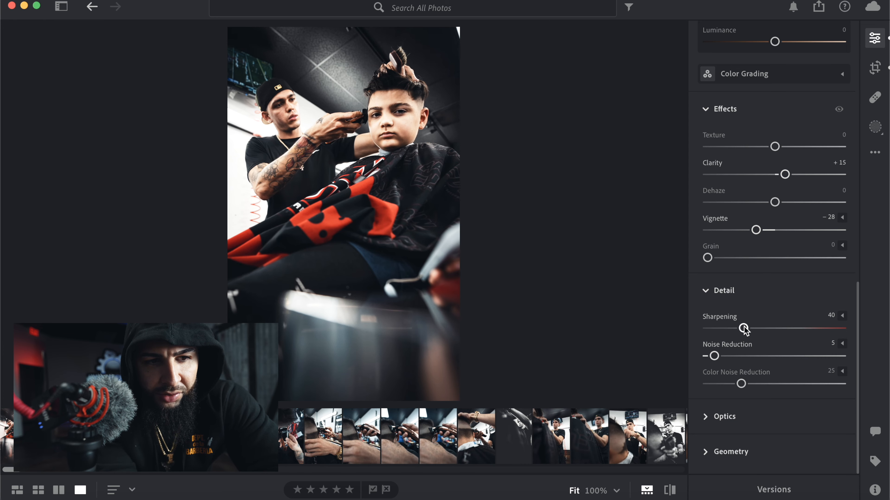
drag(744, 330, 752, 330)
- Warm the boy's photo to a temperature of 5,788 and set its overall saturation to +17
scroll(735, 334, up, 10)
scroll(733, 332, up, 8)
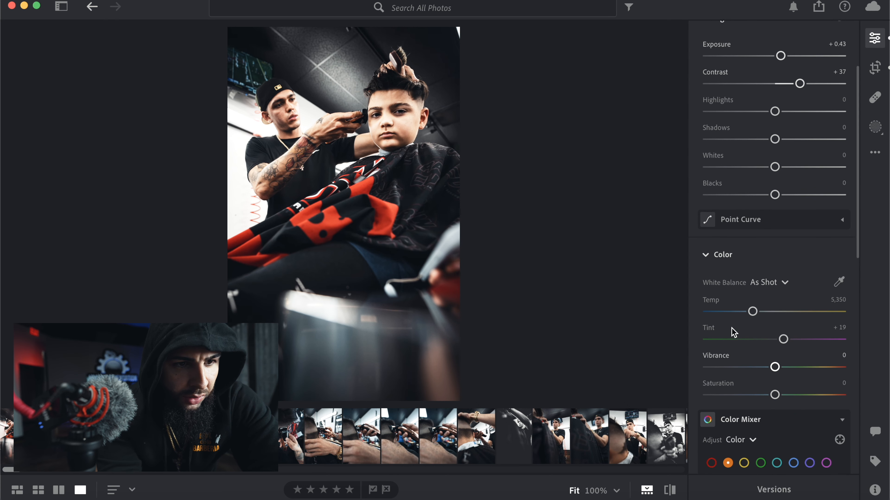
scroll(733, 332, down, 6)
scroll(732, 332, down, 1)
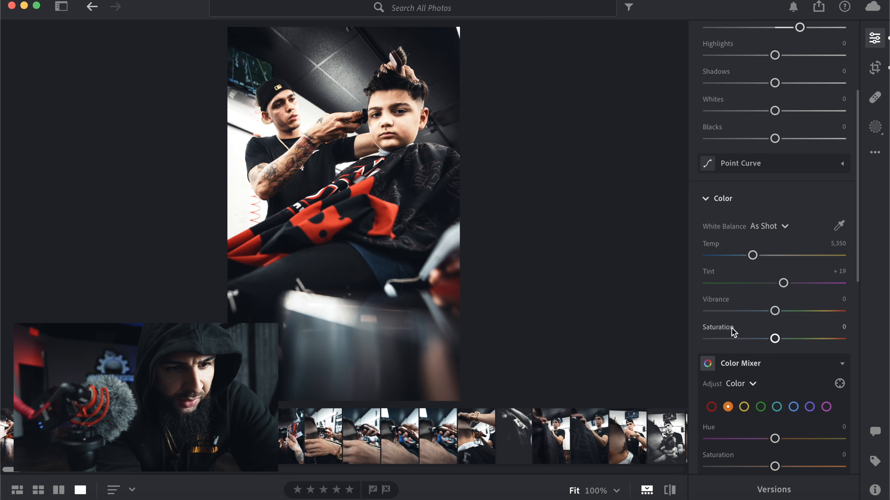
drag(775, 343, 795, 342)
drag(752, 255, 762, 258)
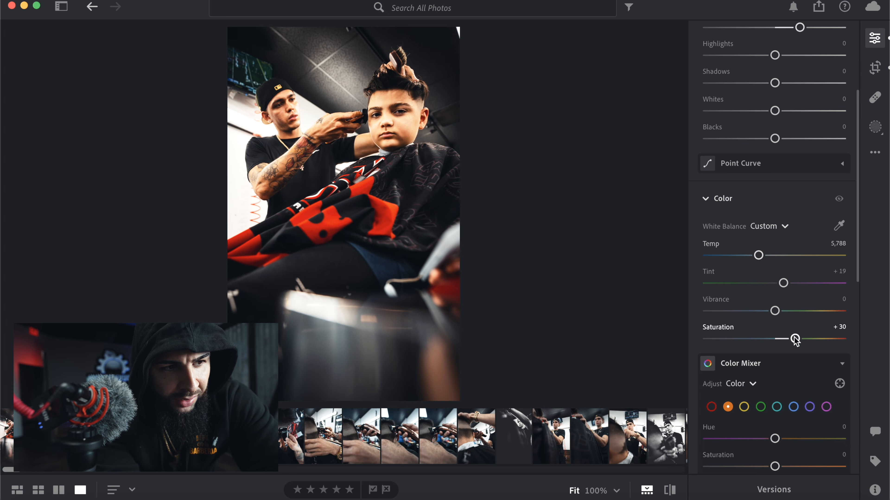
drag(795, 339, 787, 339)
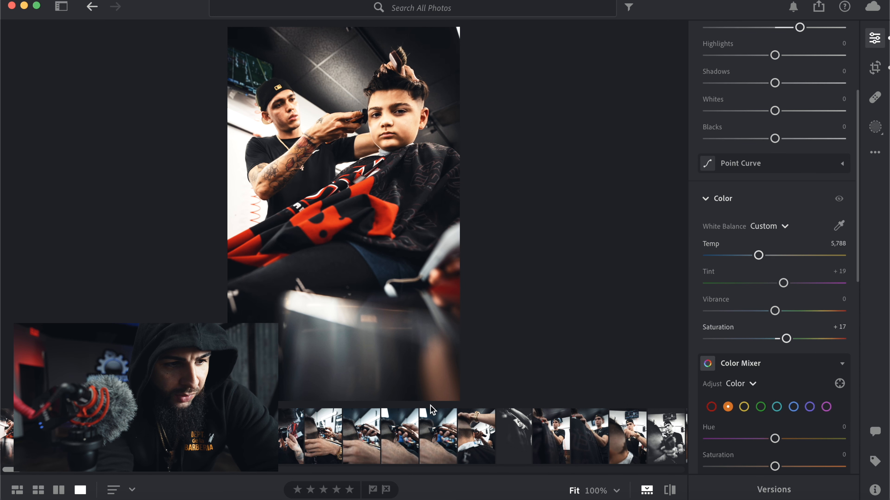
- Open the unedited photo of the barber in a gold watch reaching over the caped client's head
click(246, 435)
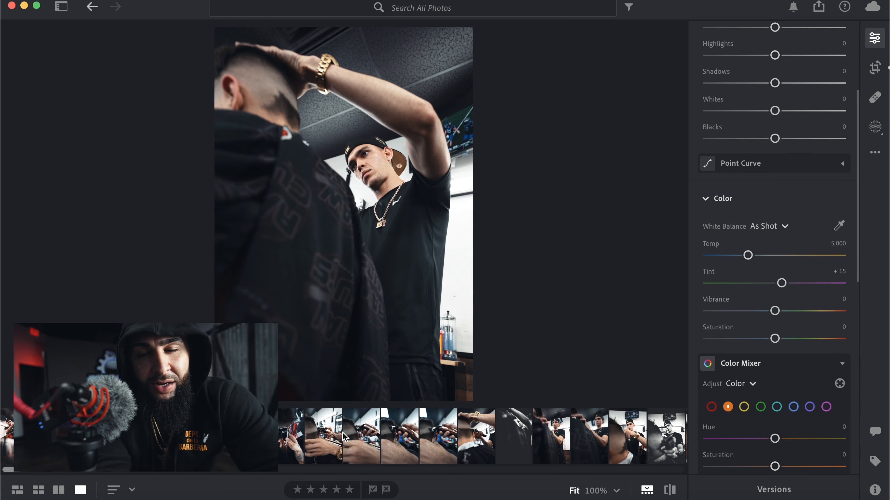